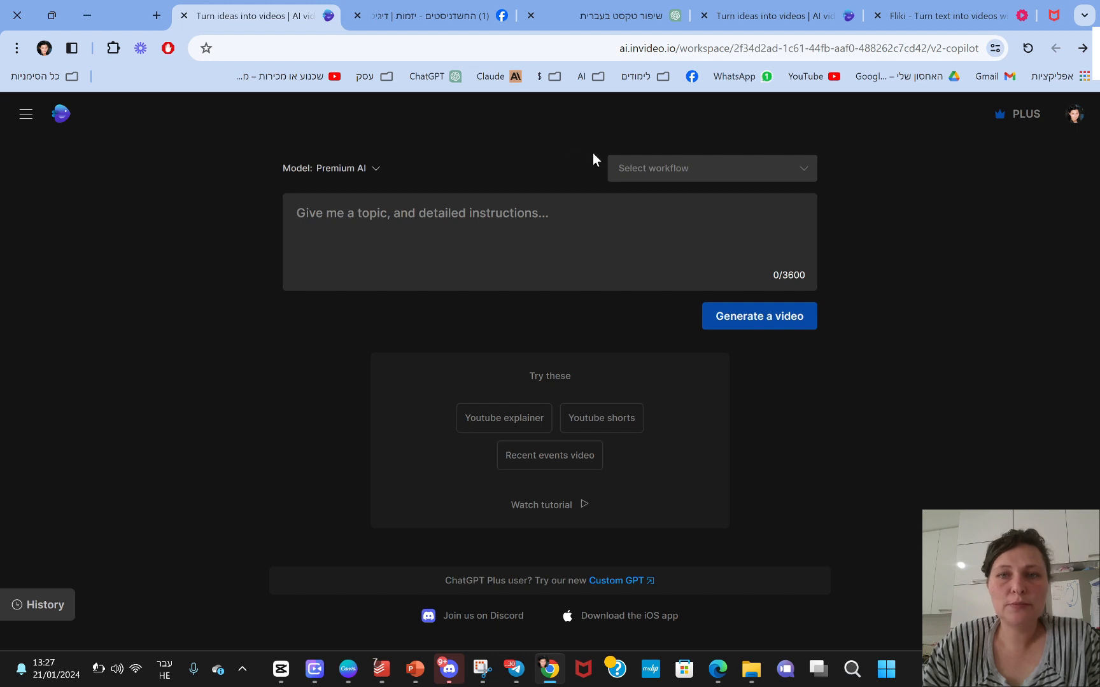
Start a Youtube shorts workflow and enter "טיולים ברומניה" as the topic of the shorts.
click(805, 169)
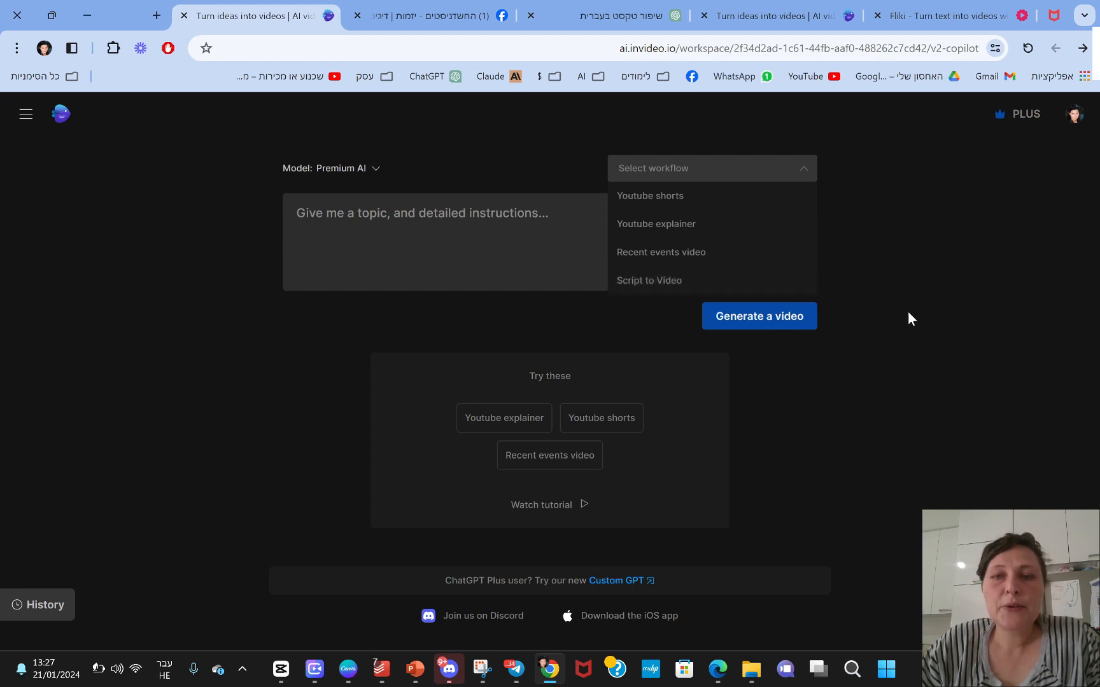
click(659, 197)
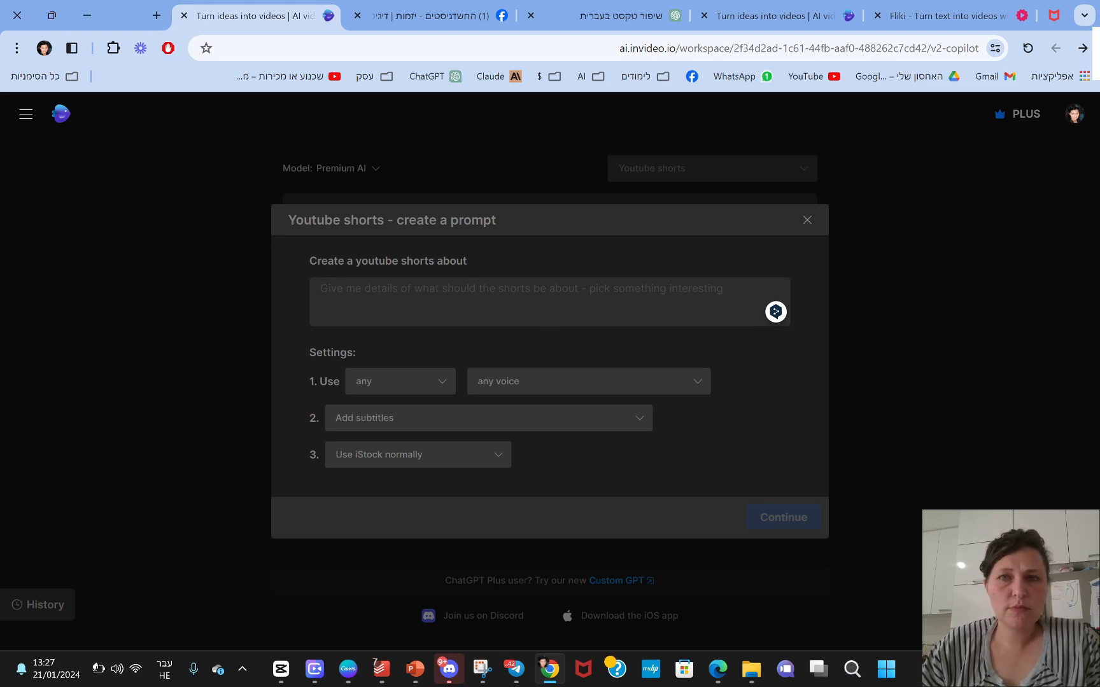
click(469, 14)
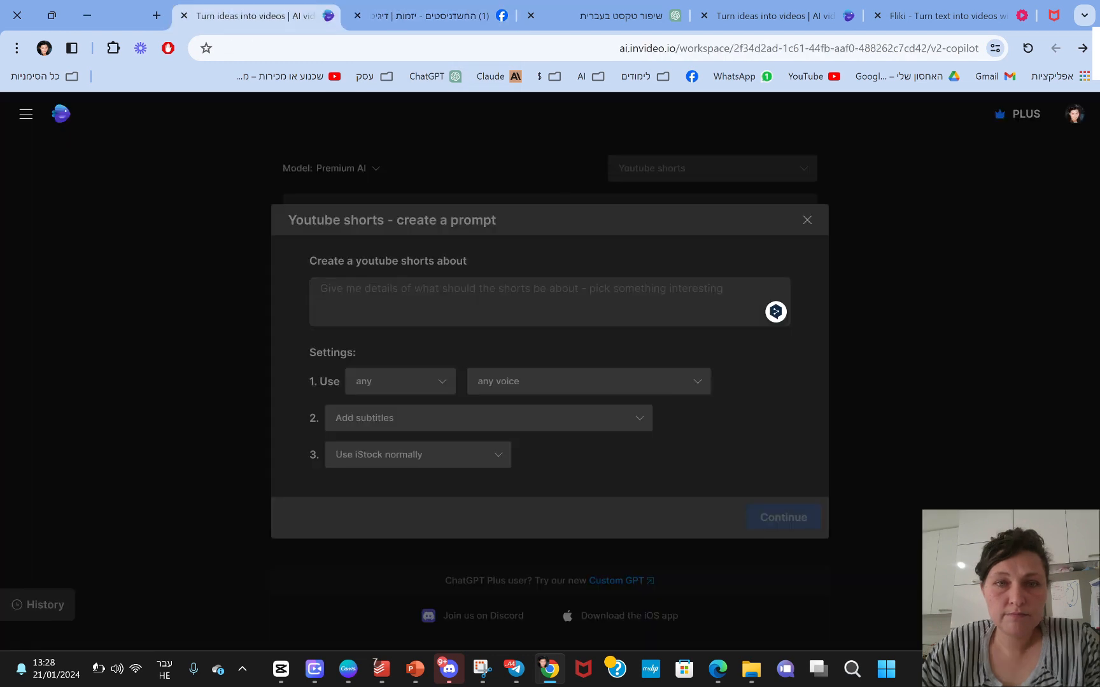
text(ט)
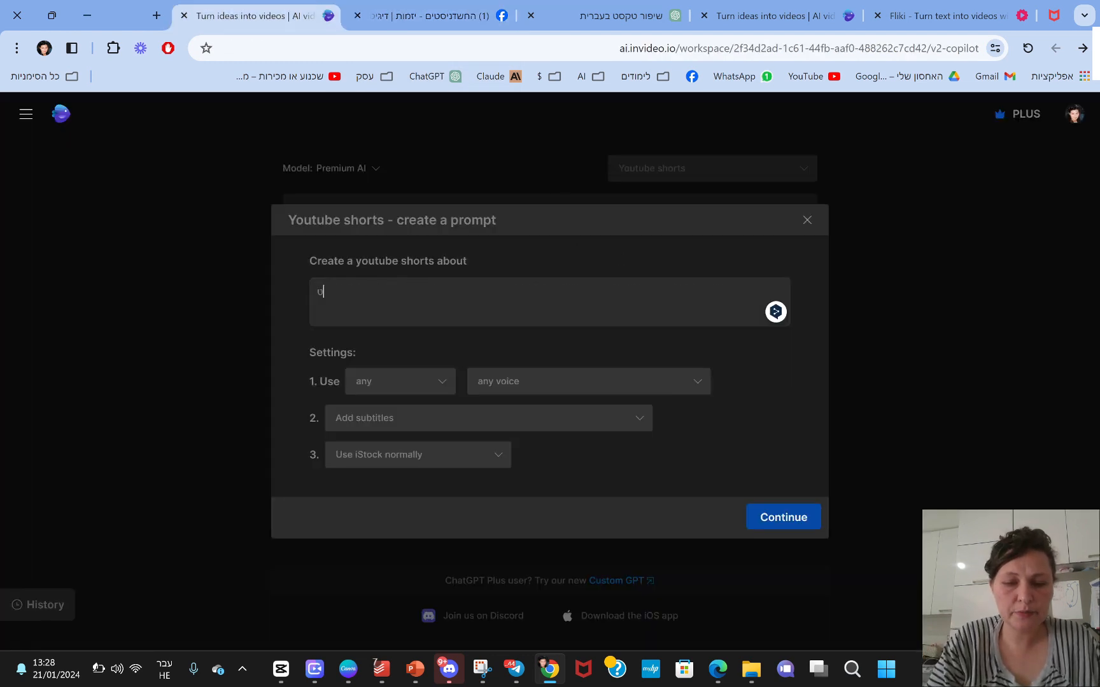
text(יולים ברומניה)
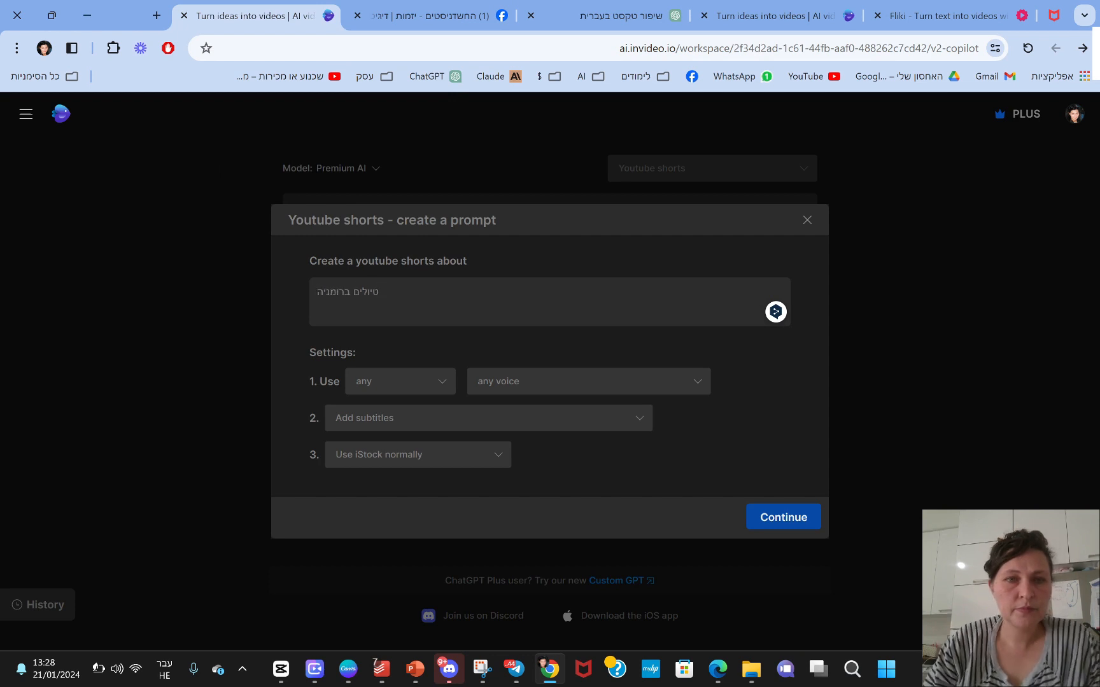
Set the shorts narration to a male with a clear American voice.
click(438, 381)
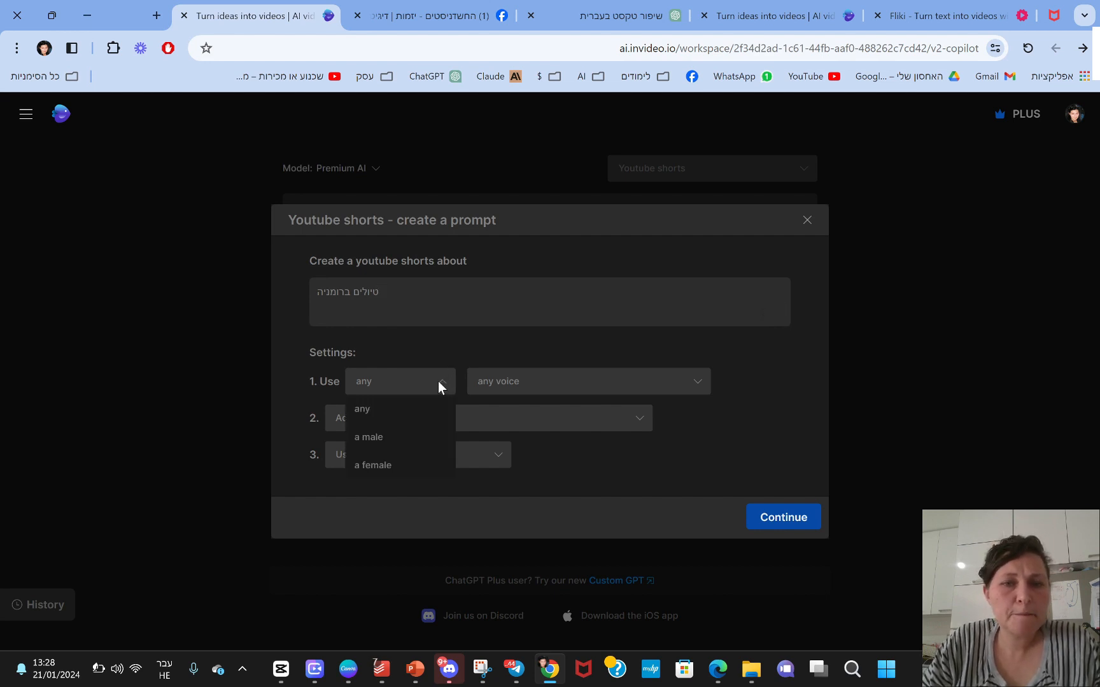
click(396, 441)
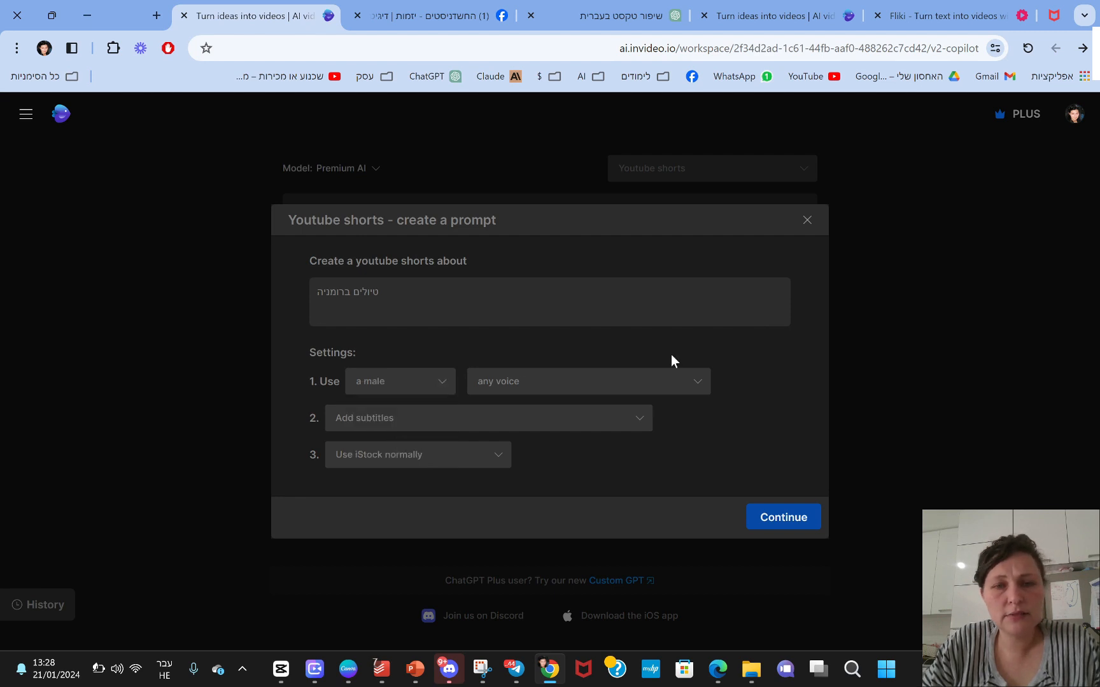
click(645, 380)
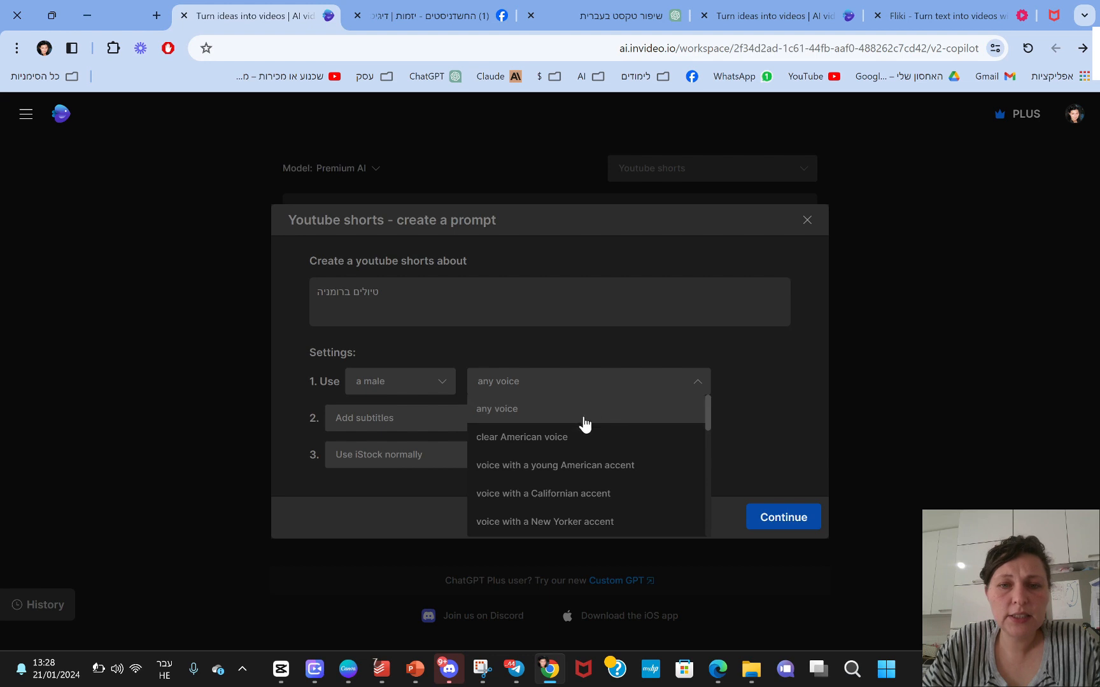
click(542, 439)
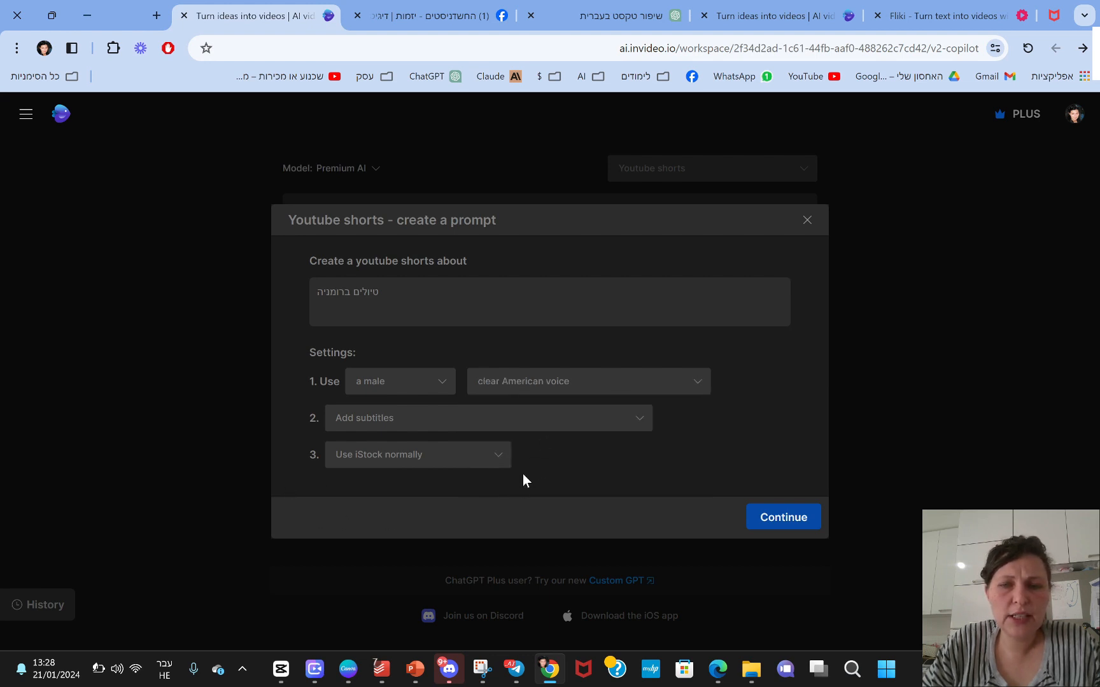
Choose subtitles with a standard look and feel and normal iStock use, and continue to the composed prompt.
click(634, 420)
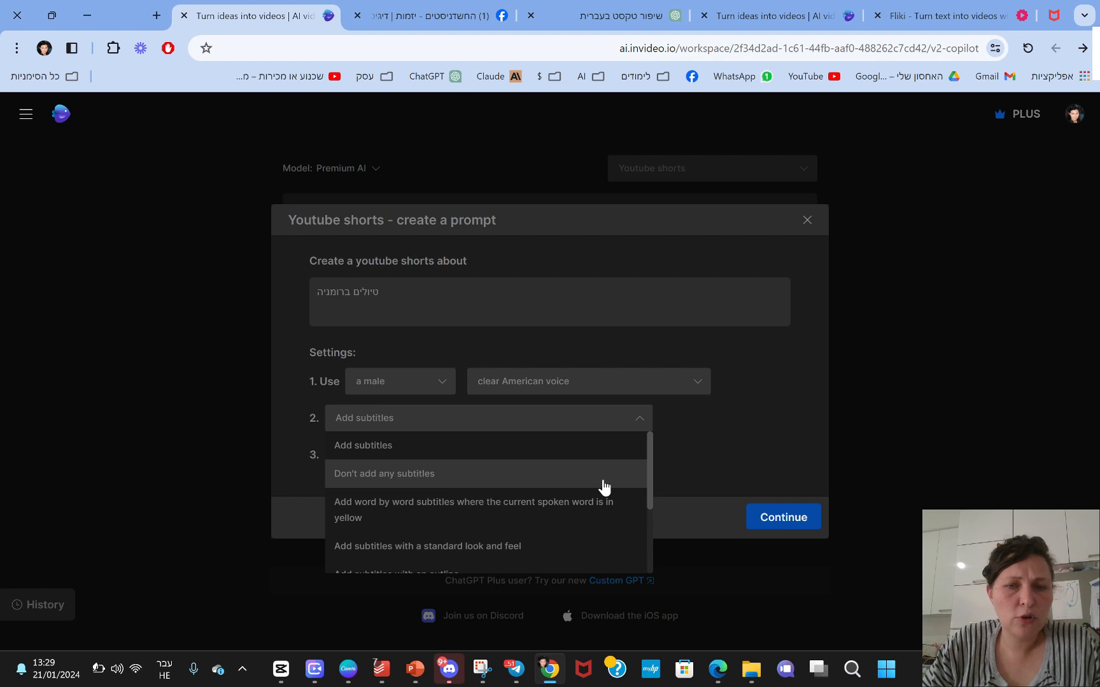
click(447, 548)
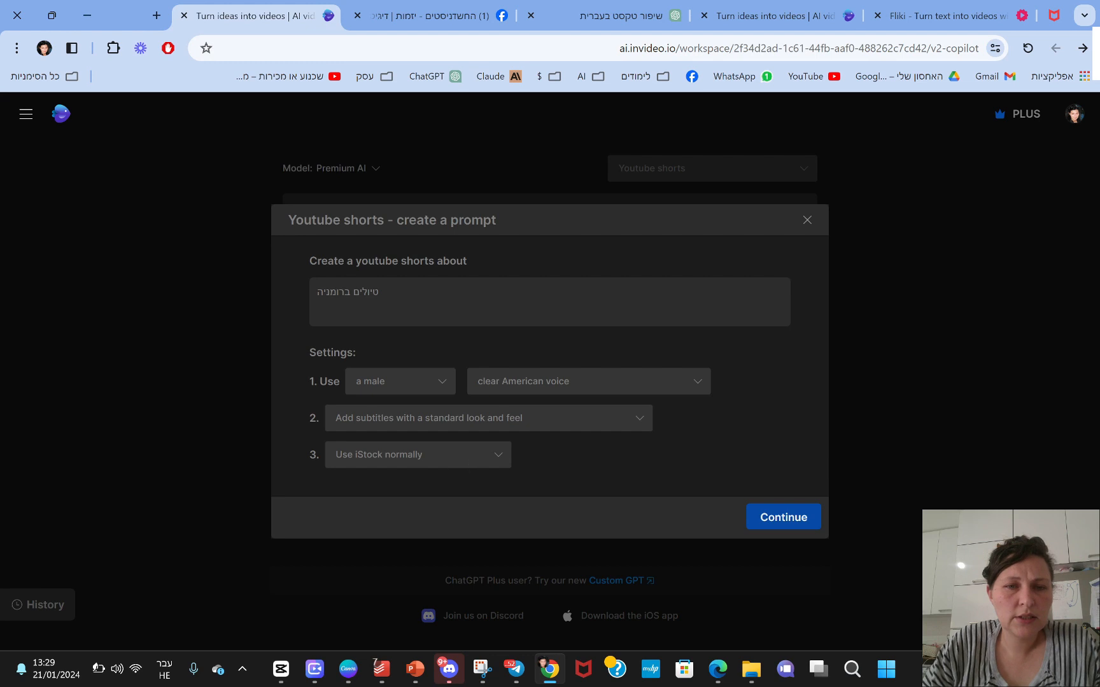
click(497, 459)
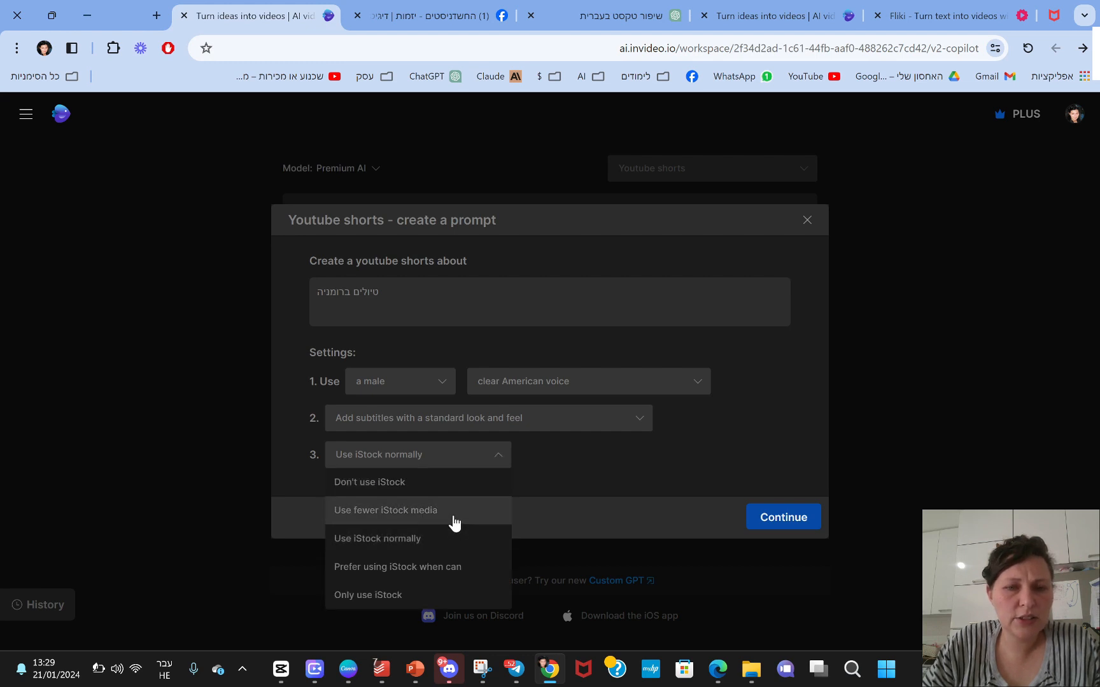
click(394, 544)
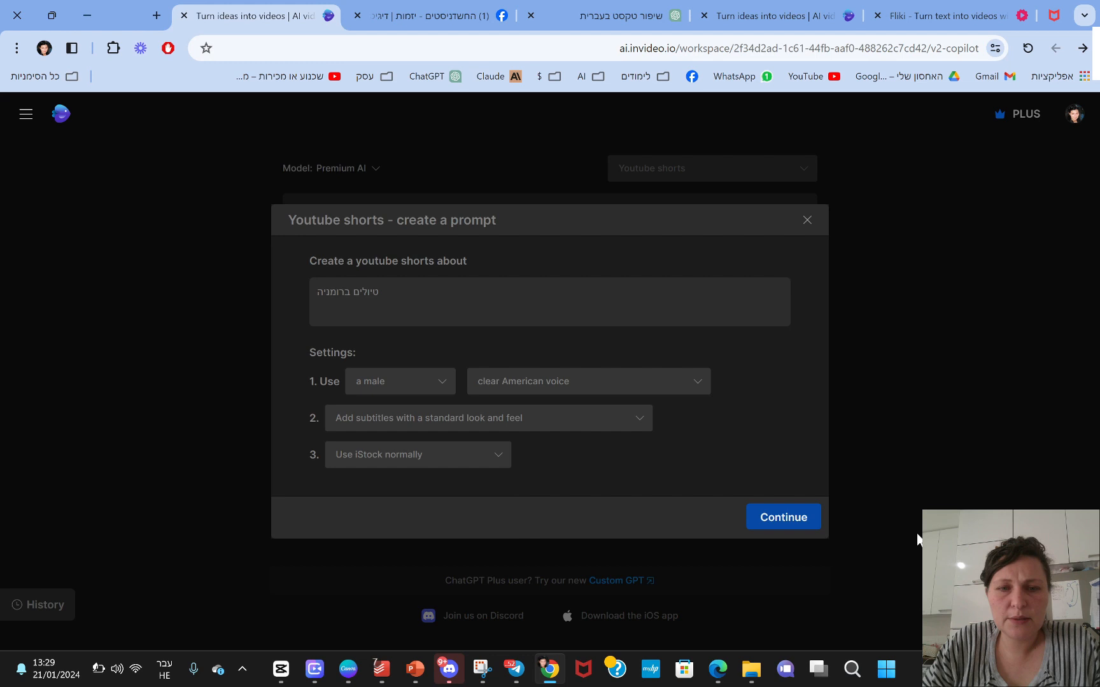
click(783, 517)
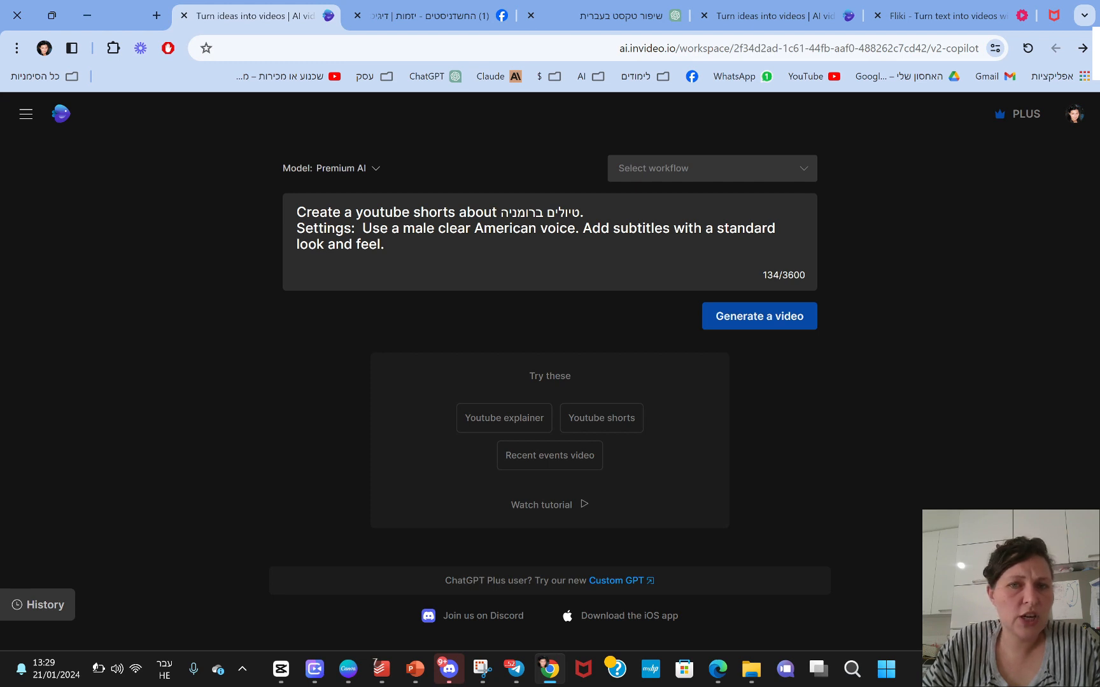
Generate the video from the prompt, choosing the Professional look and feel and Facebook as the platform.
click(745, 317)
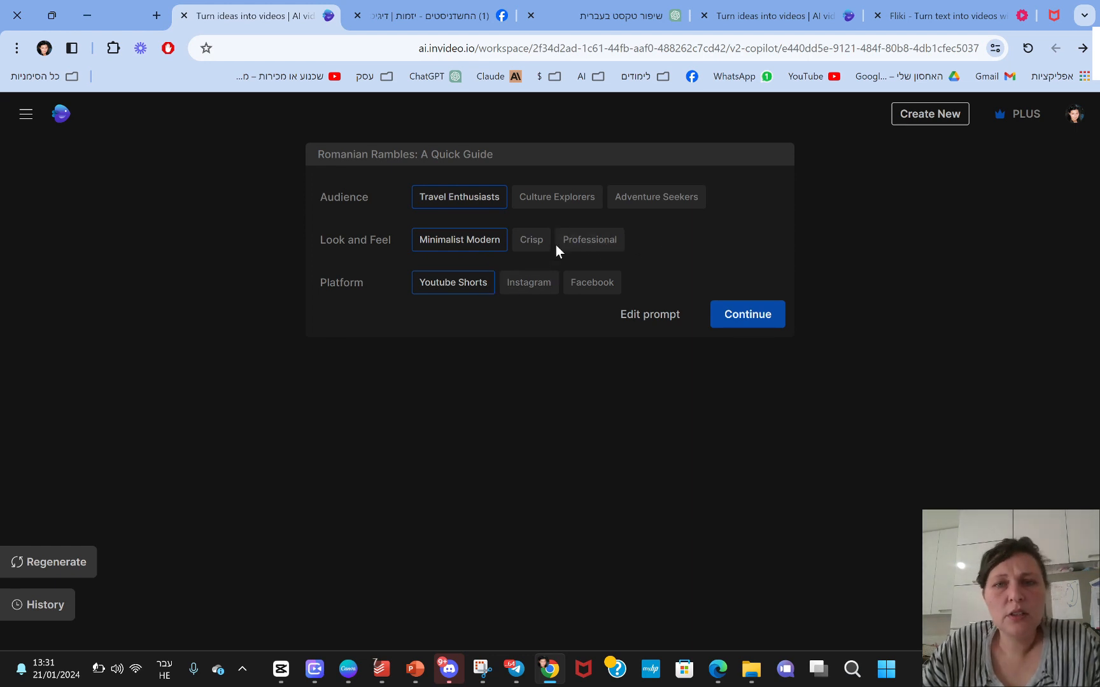
click(587, 246)
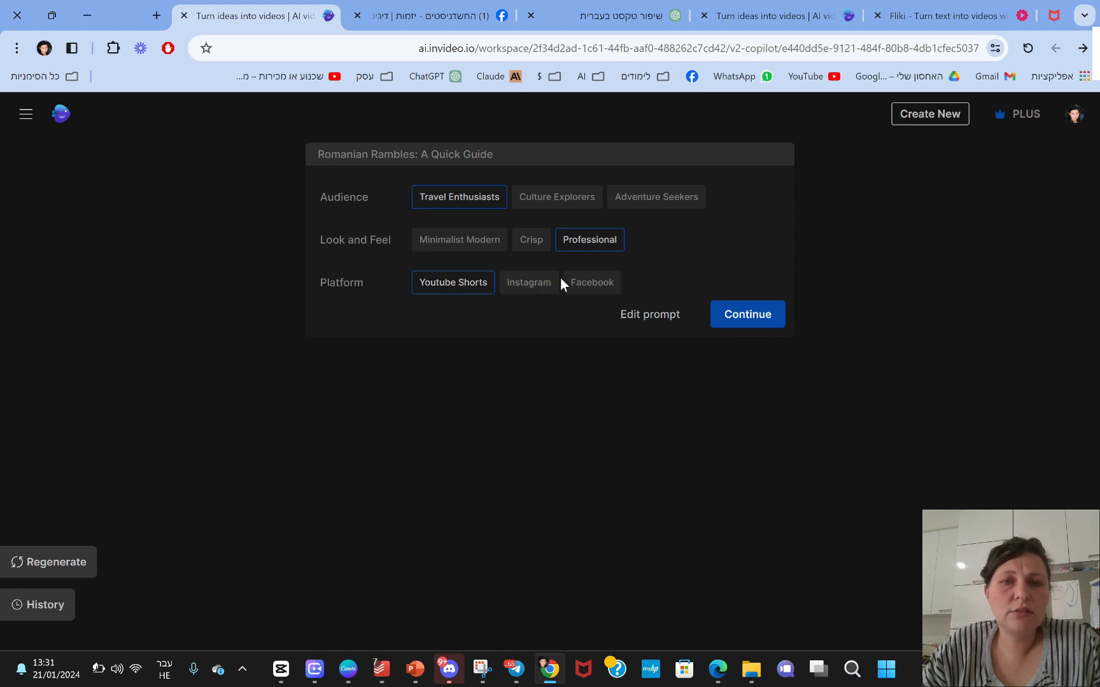
click(595, 286)
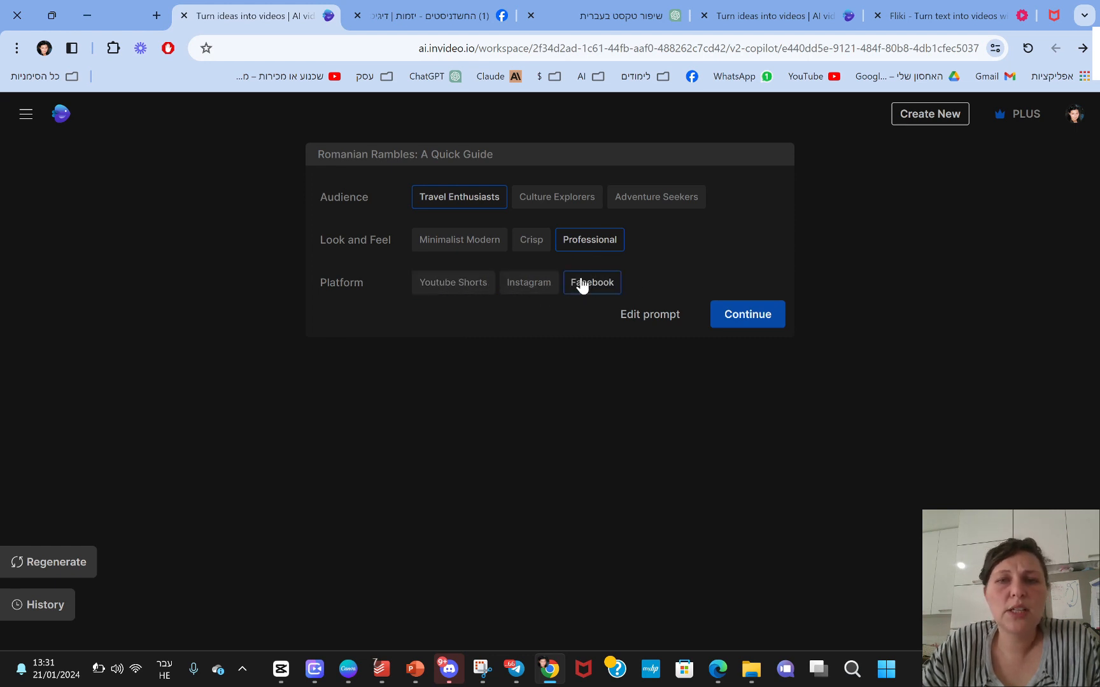
click(751, 318)
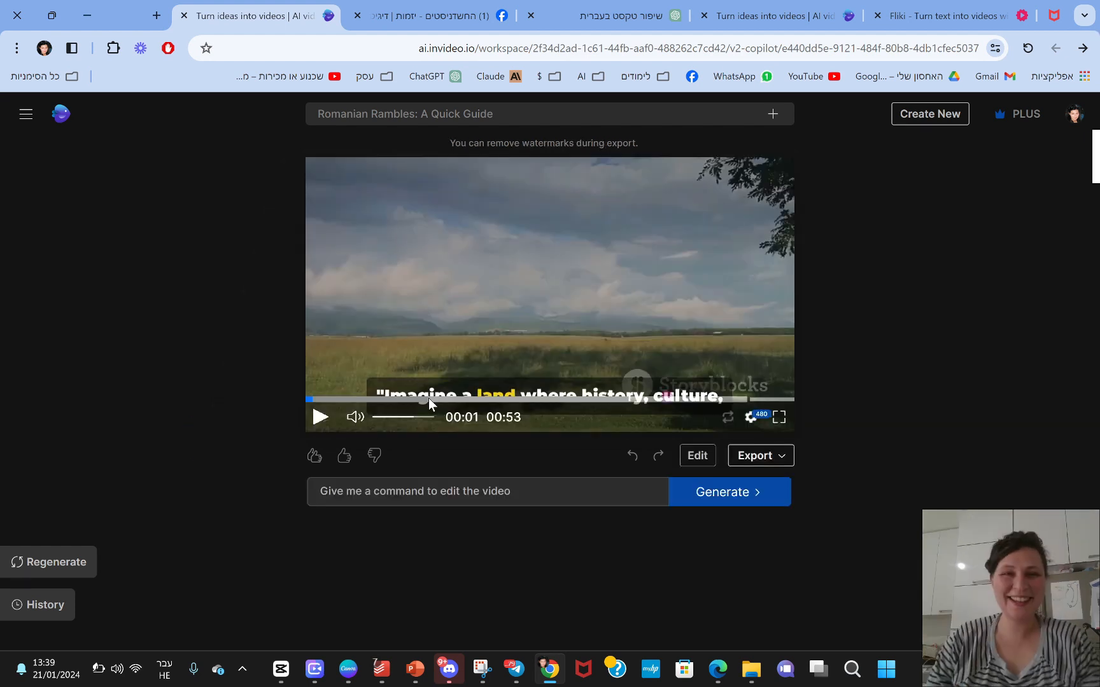
Play the opening part of the generated Romania video to review it, and pause it.
click(319, 418)
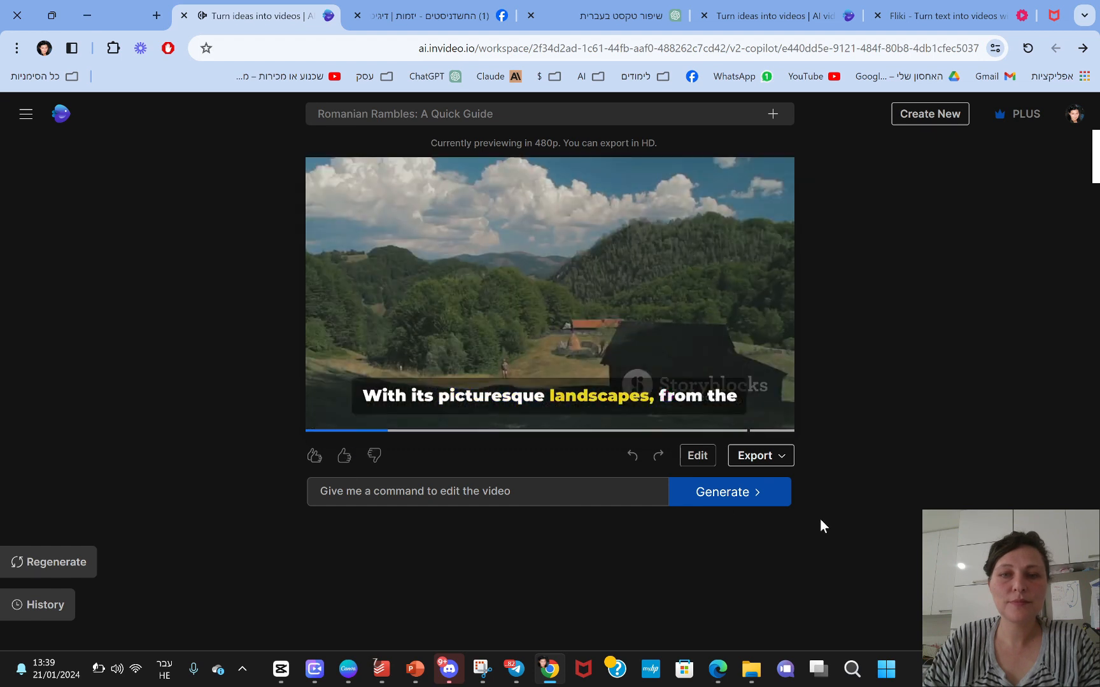
mouse_move(324, 439)
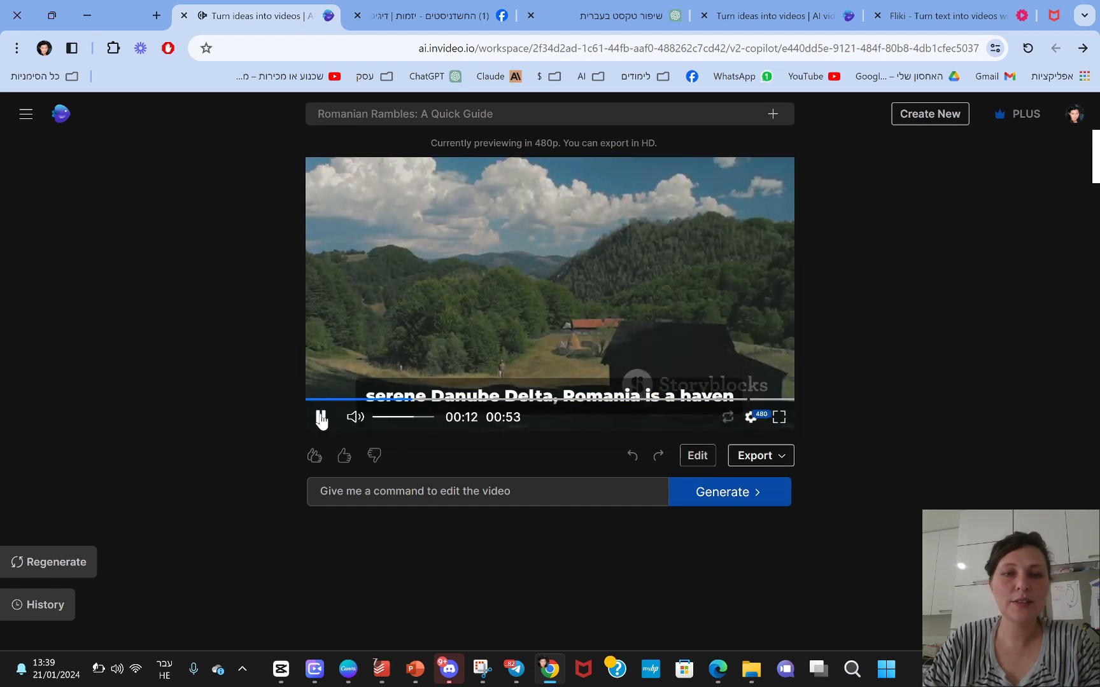
click(320, 417)
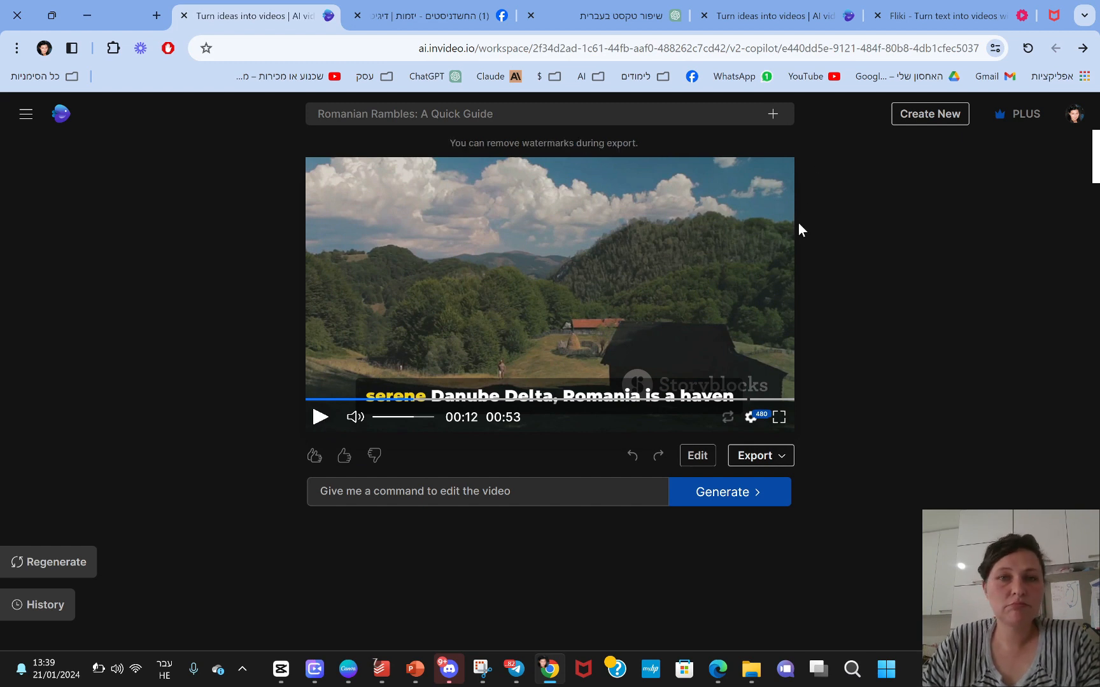
Return to the home page and start a new AI video from scratch with the Script to Video workflow.
click(61, 116)
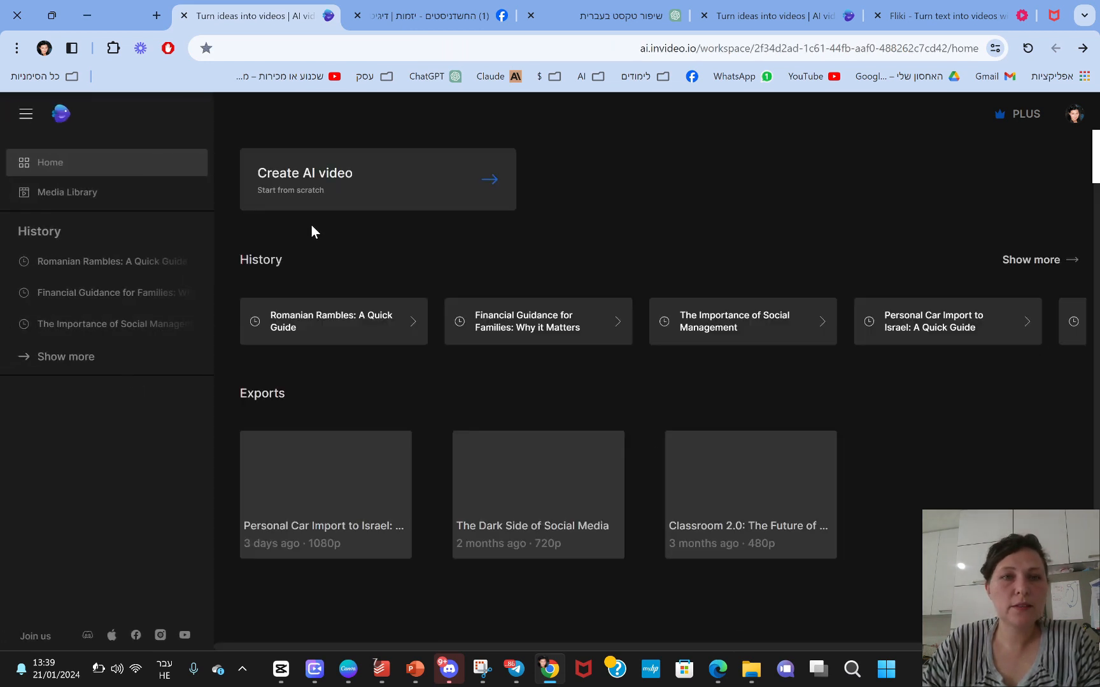
click(384, 194)
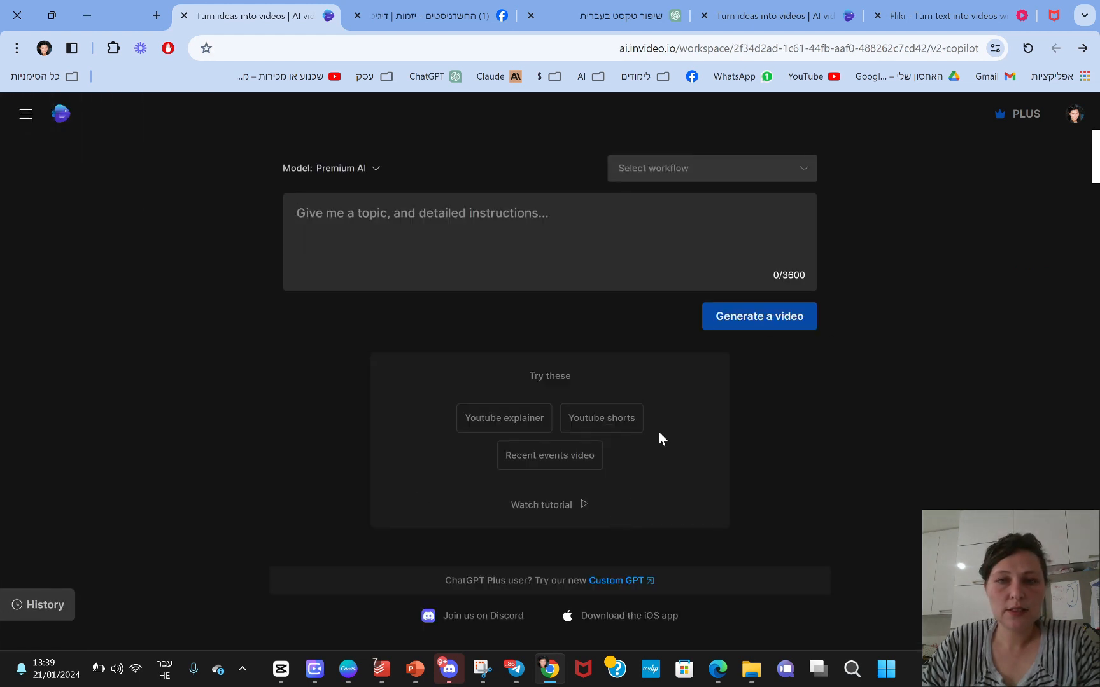
click(798, 167)
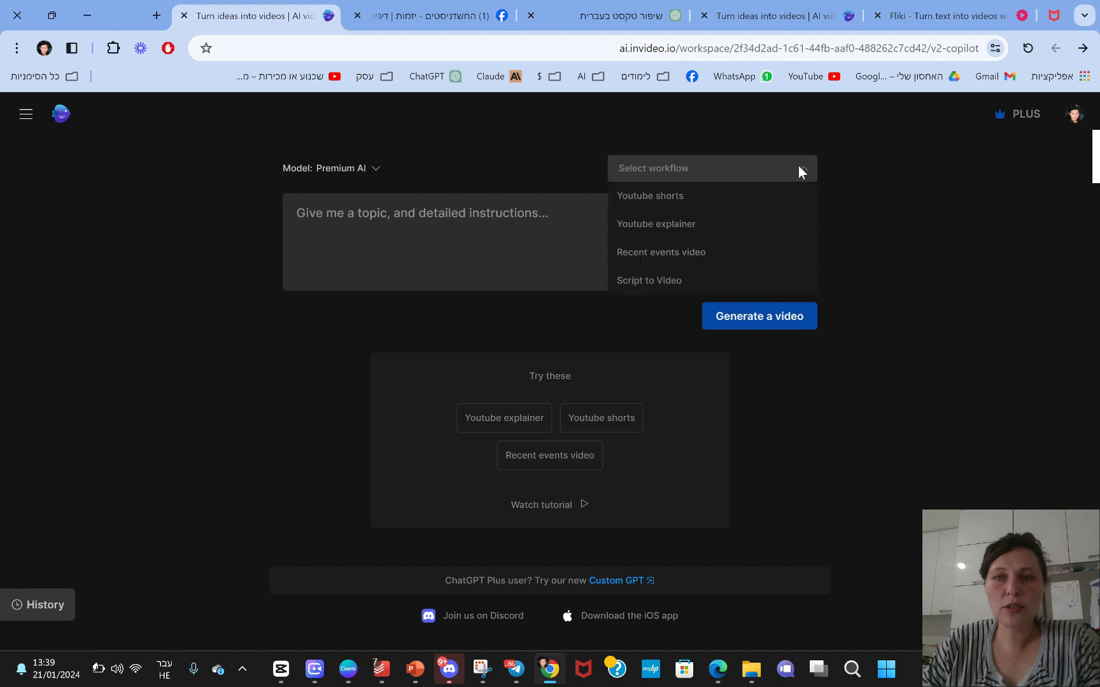
click(664, 284)
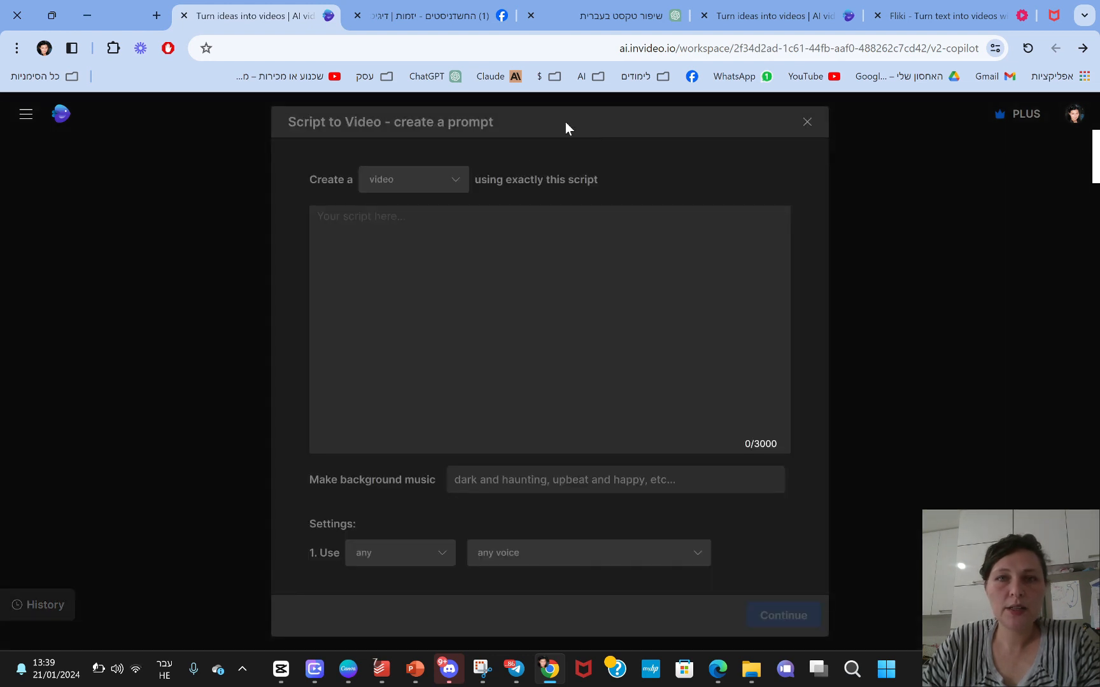
Copy the selected text on family financial management from the ChatGPT conversation and paste it as the script in the invideo Script to Video prompt.
click(632, 18)
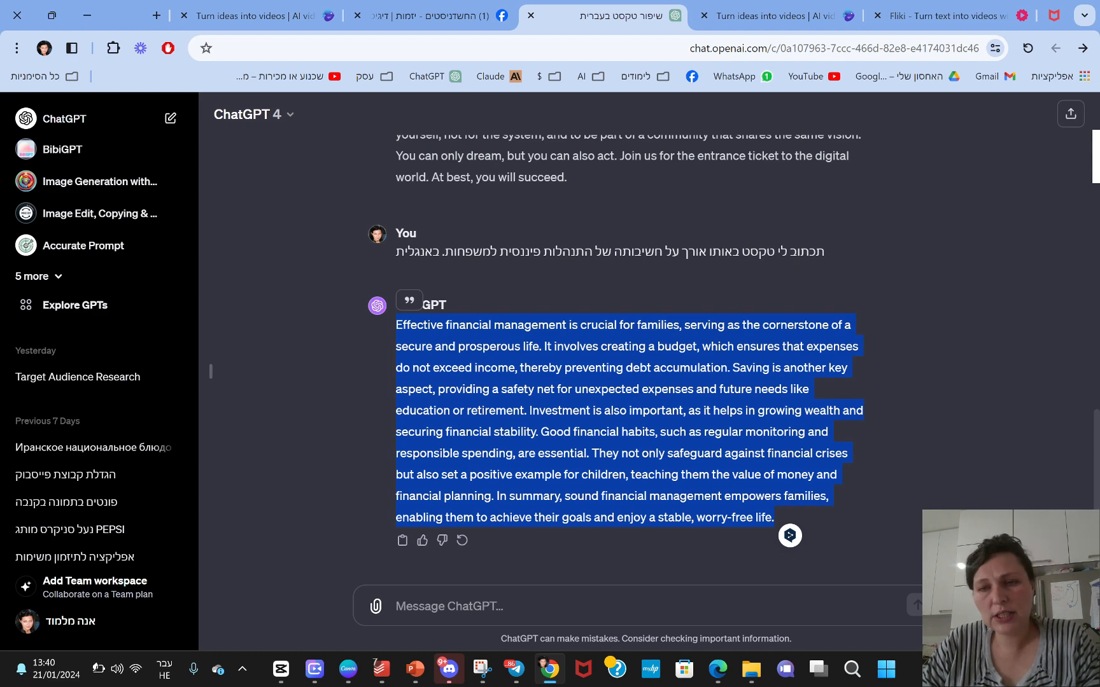
right_click(648, 372)
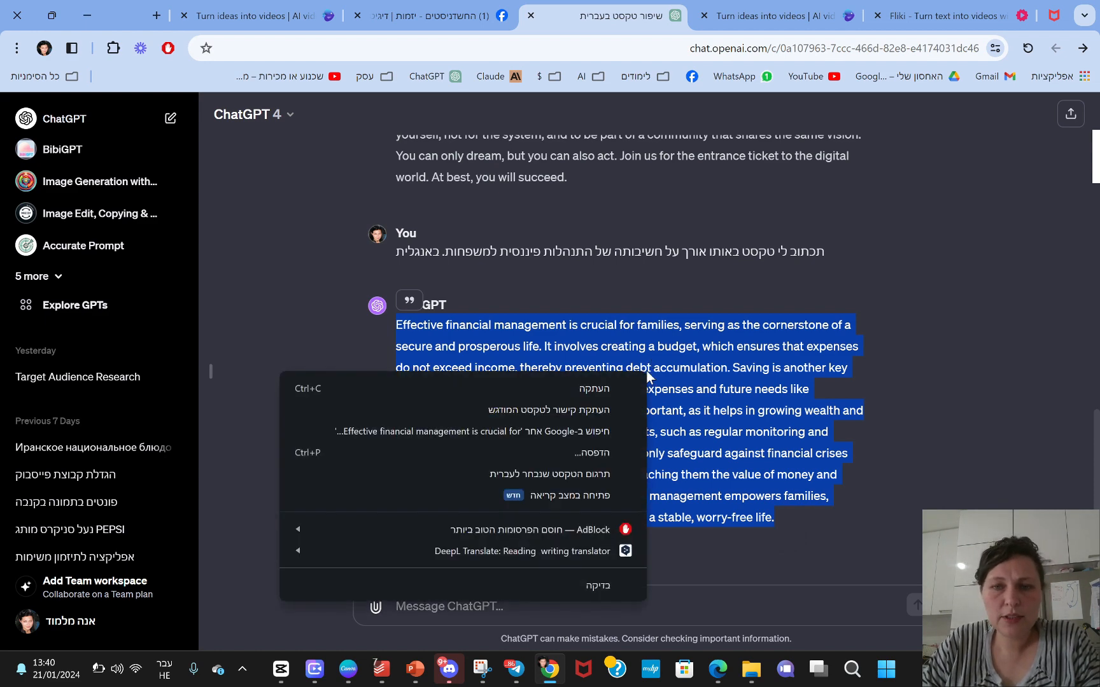
click(606, 387)
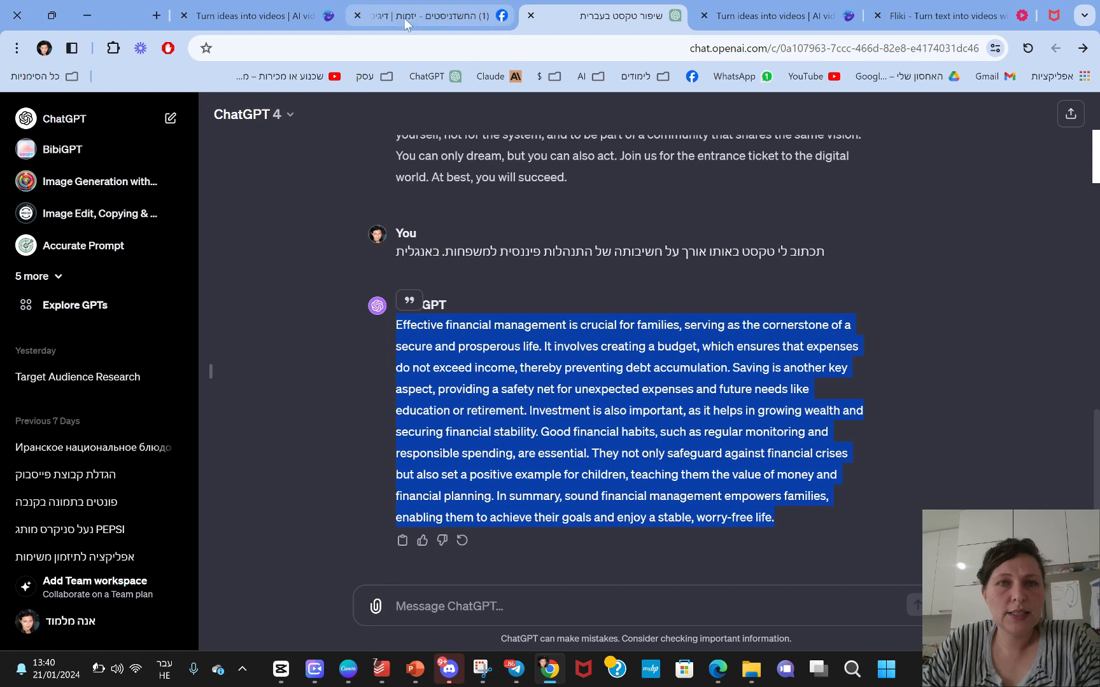
click(297, 15)
right_click(517, 350)
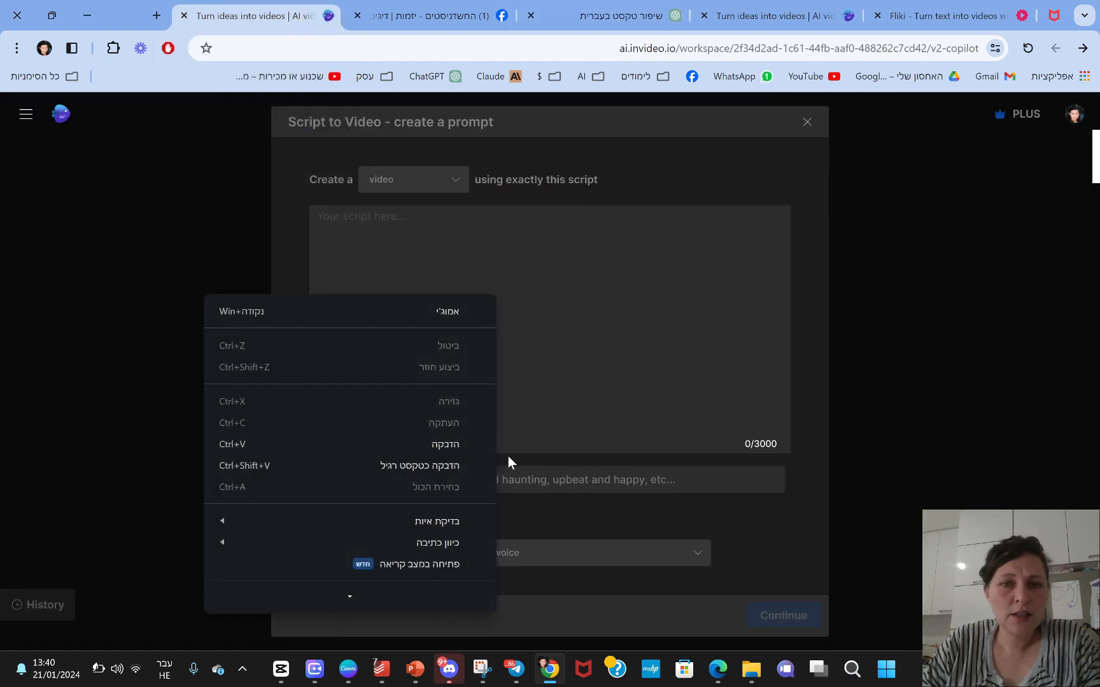
click(433, 445)
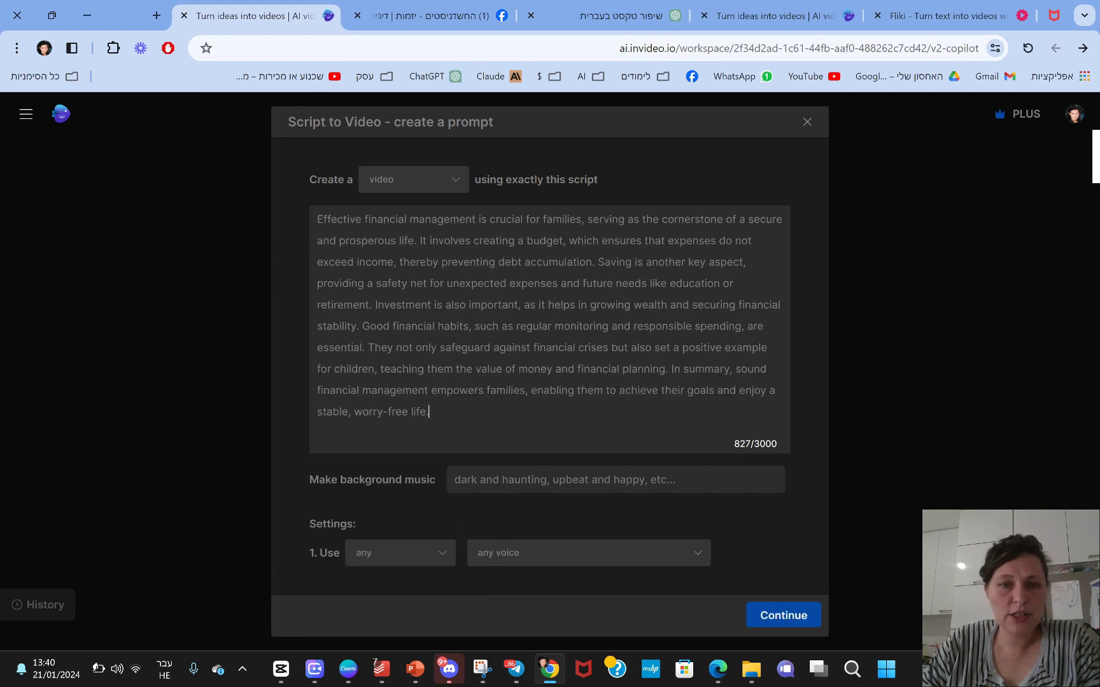
Set the script's narration to a female with a clear American voice and continue to the composed prompt.
click(384, 556)
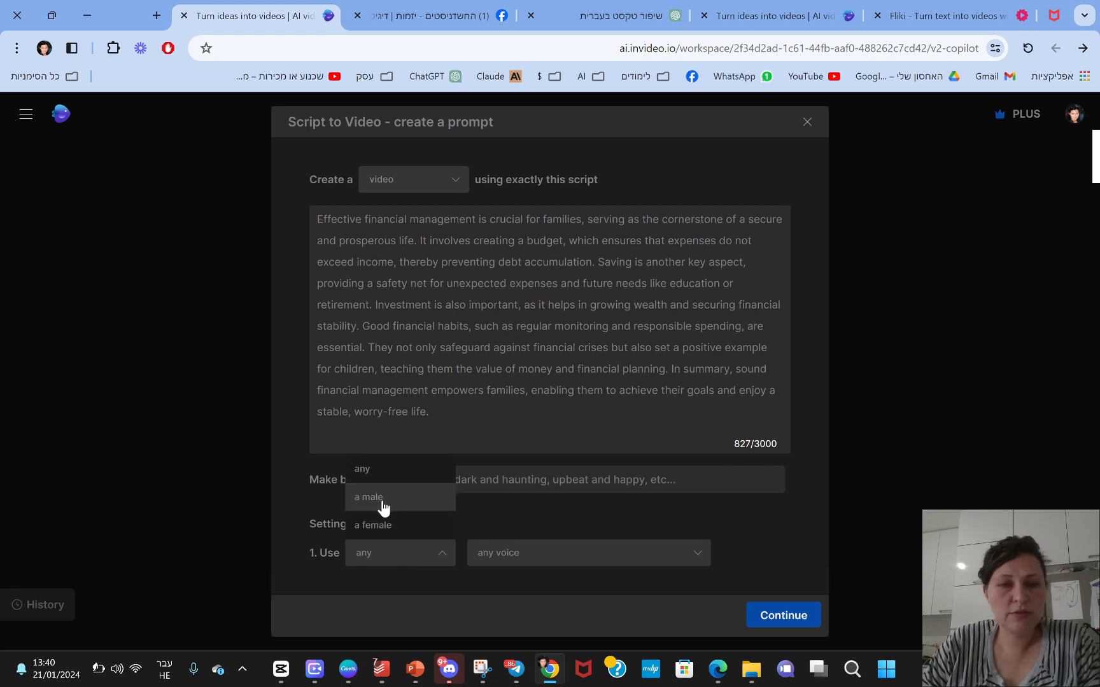
click(384, 524)
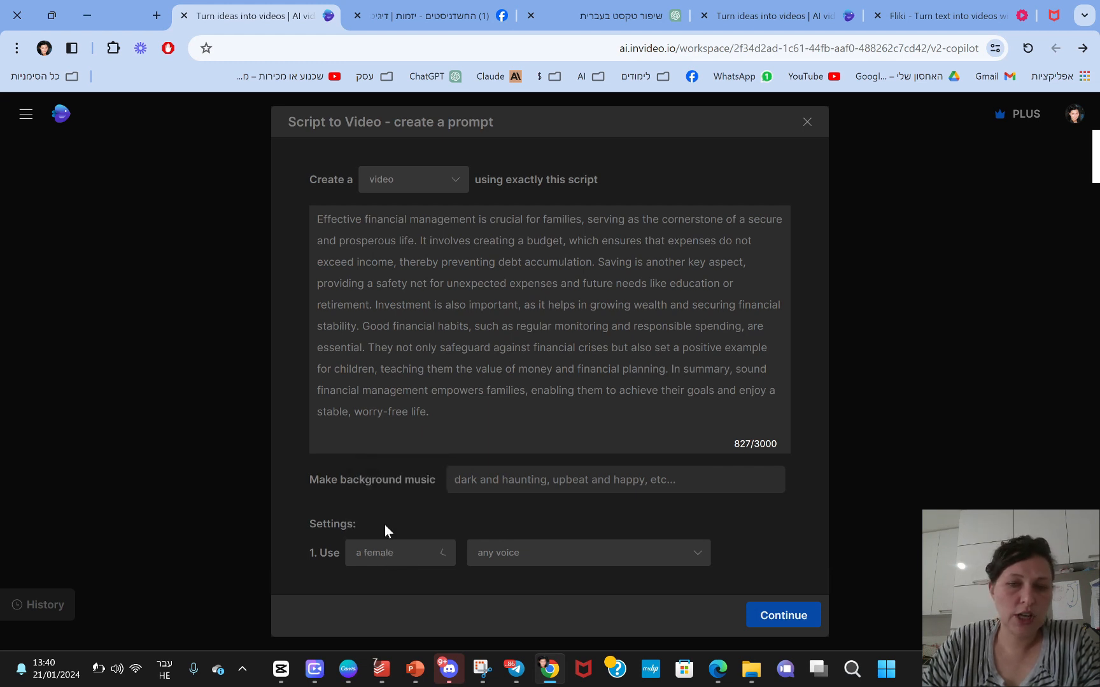
click(655, 555)
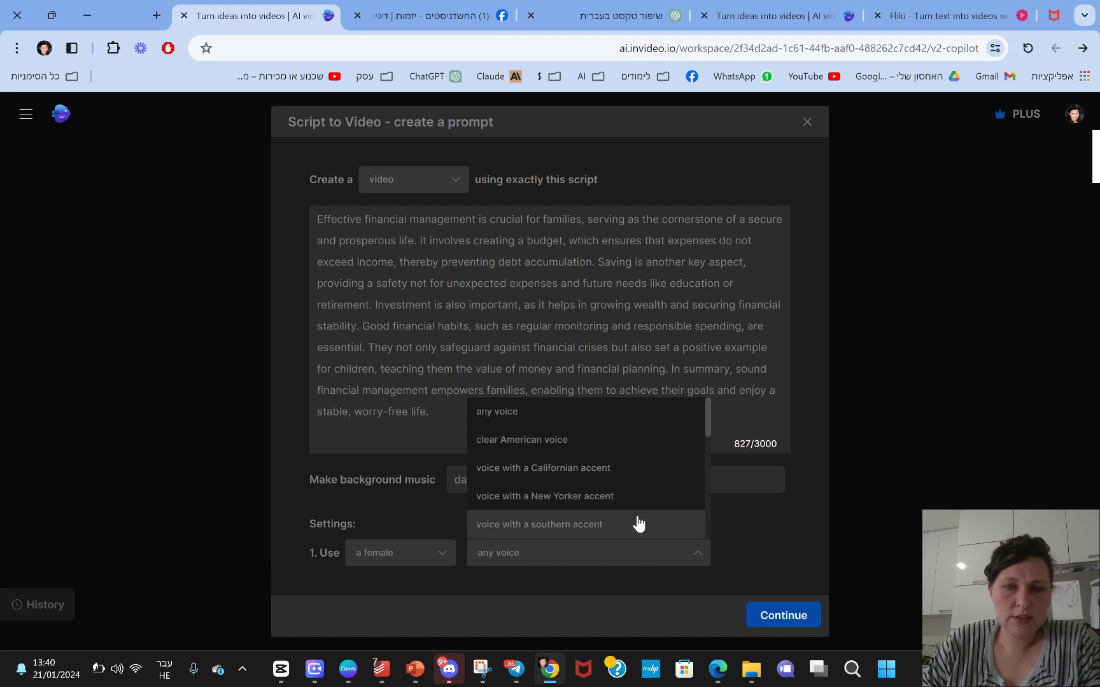
click(564, 439)
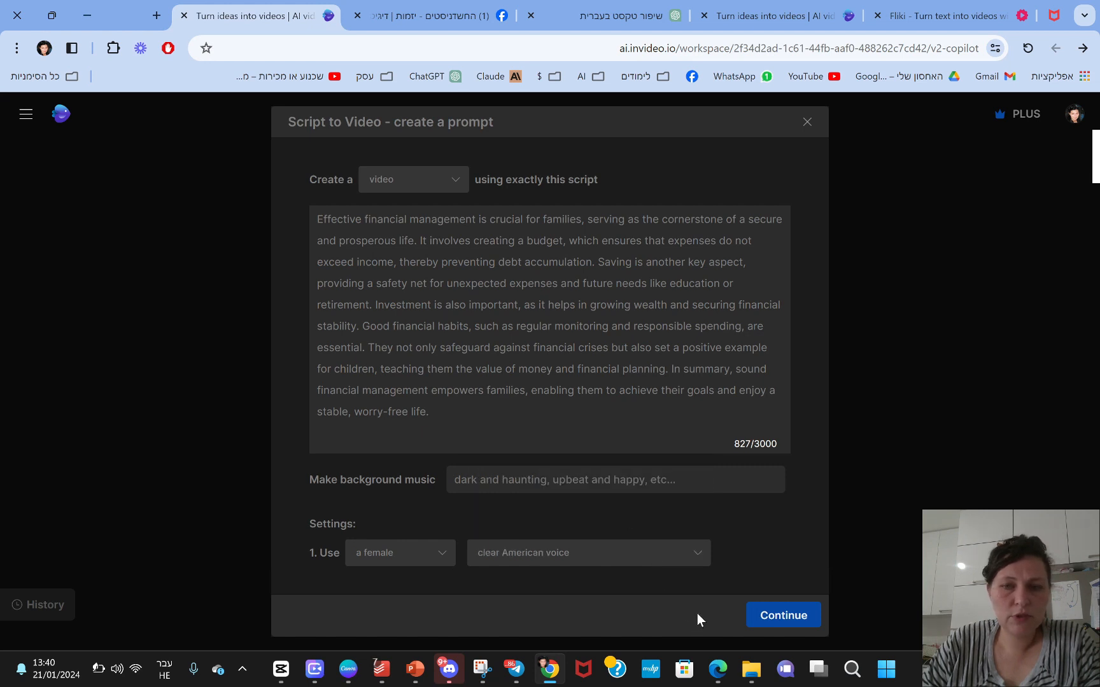
click(792, 616)
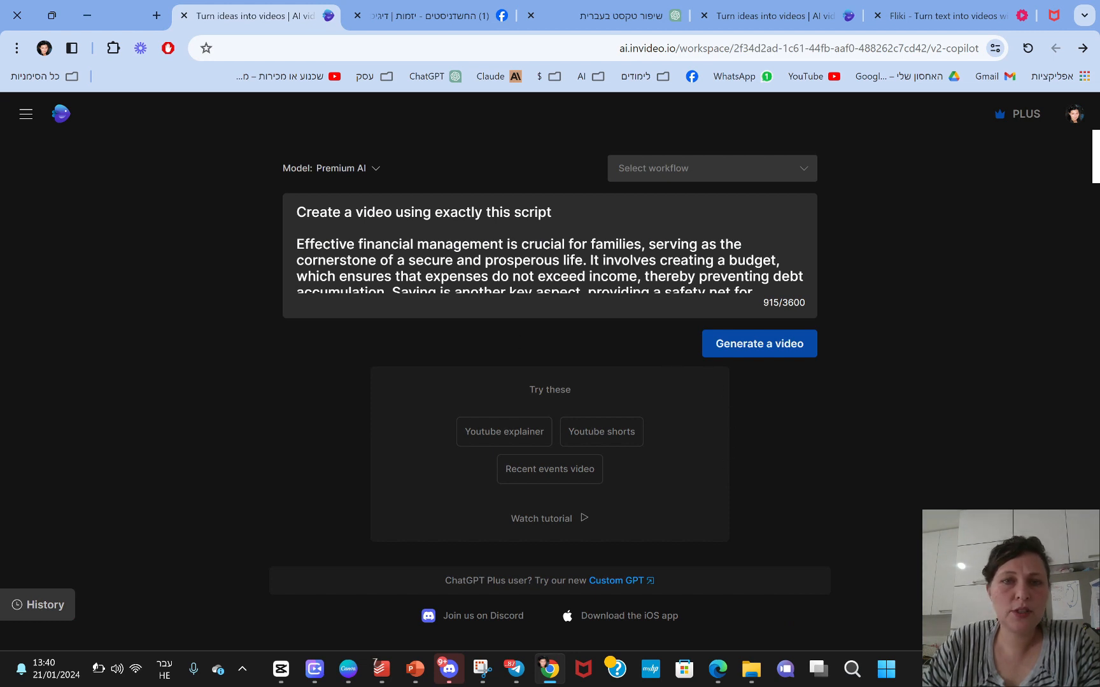
Generate the video from the family finances script, choosing a Professional look and feel and Facebook as the platform.
scroll(751, 280, down, 5)
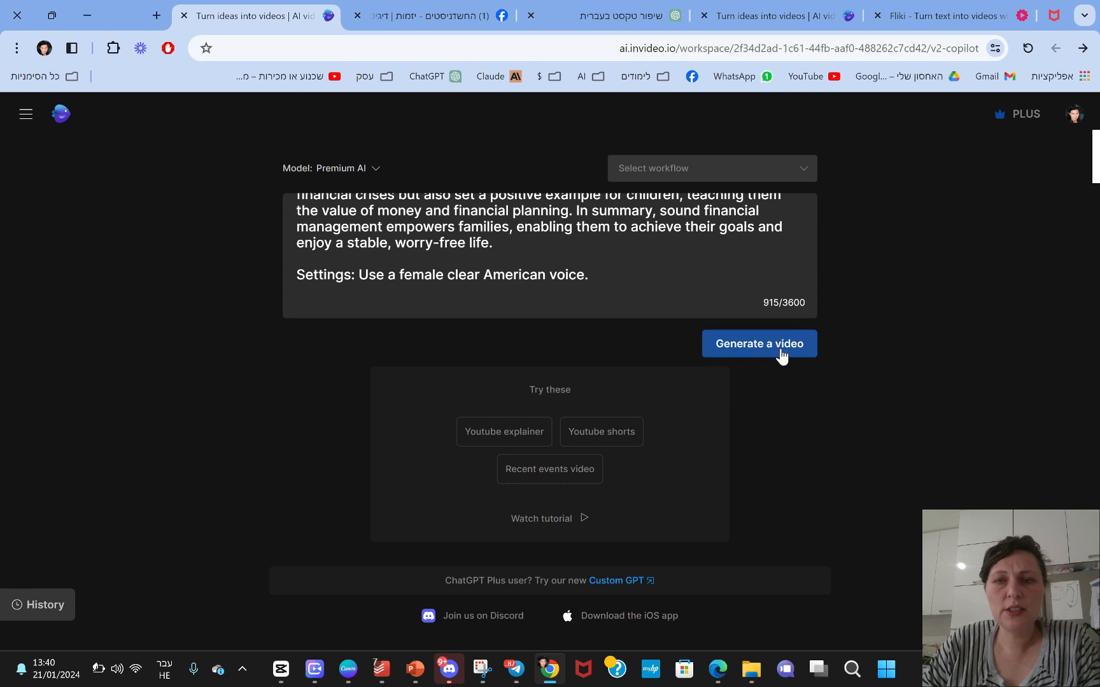
click(781, 350)
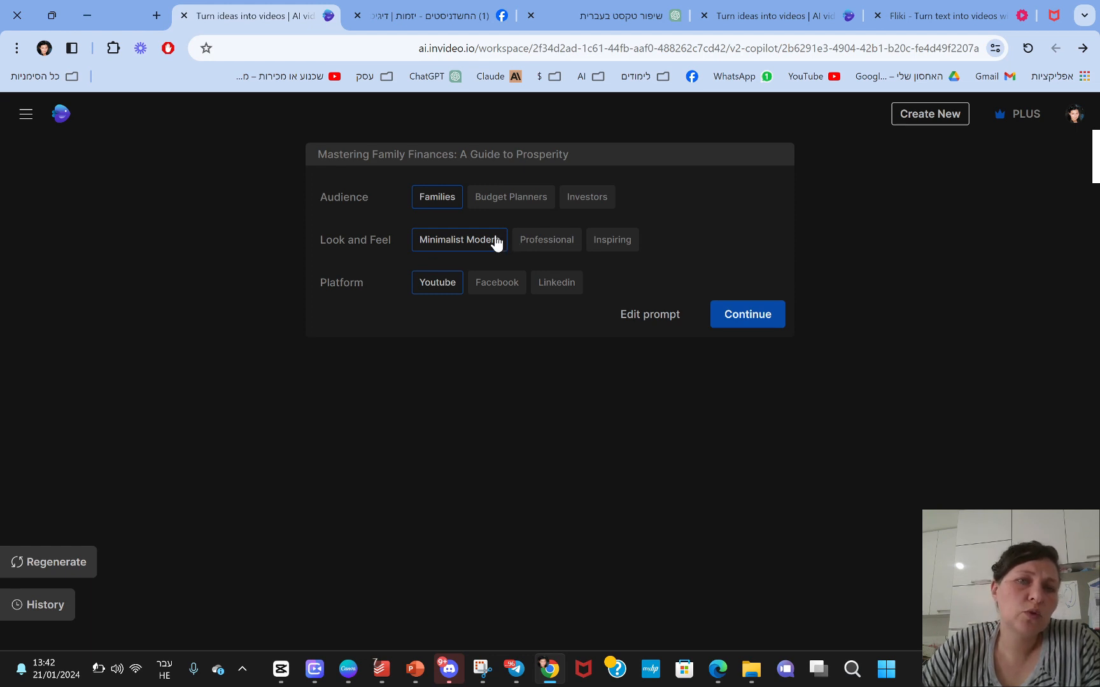
click(548, 246)
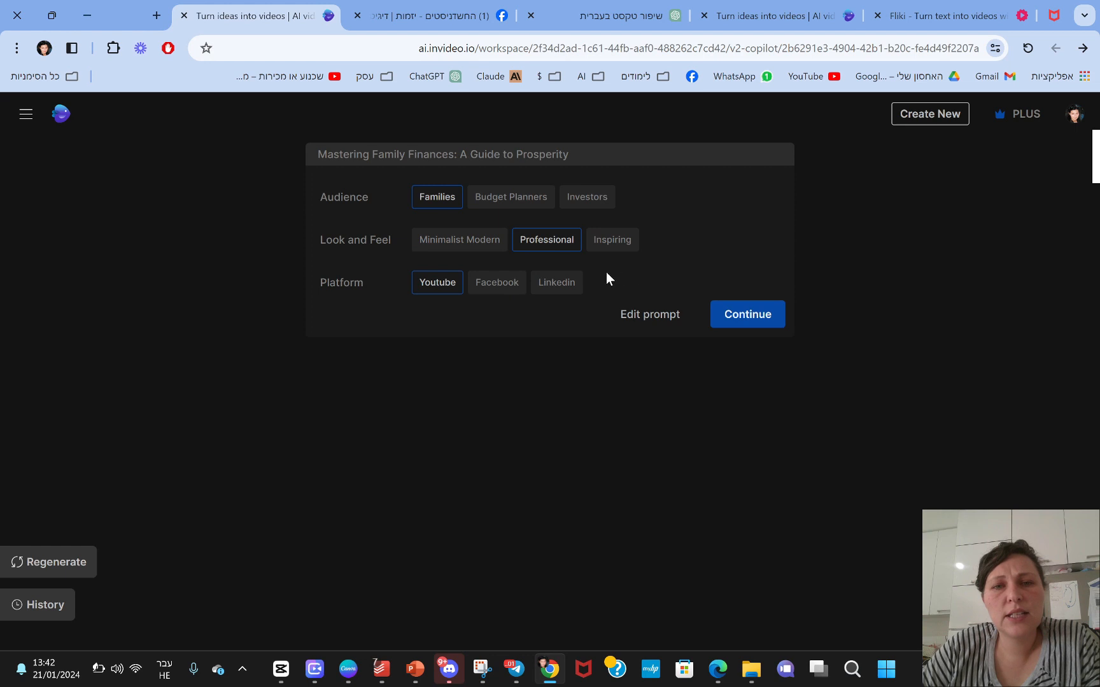
click(503, 291)
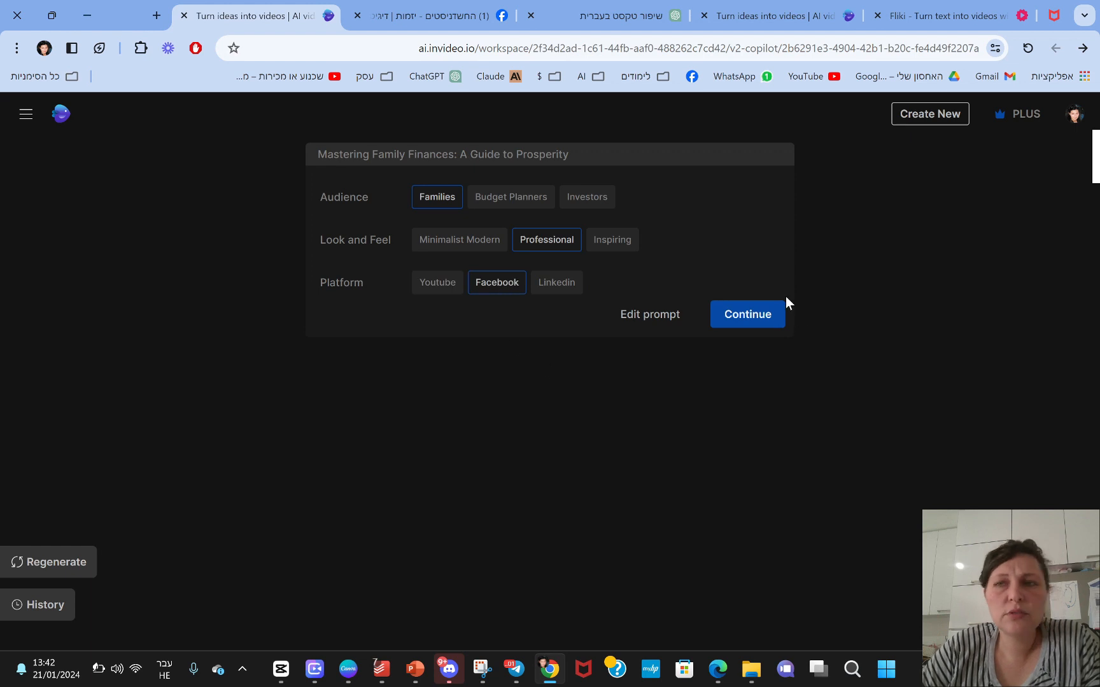
click(769, 314)
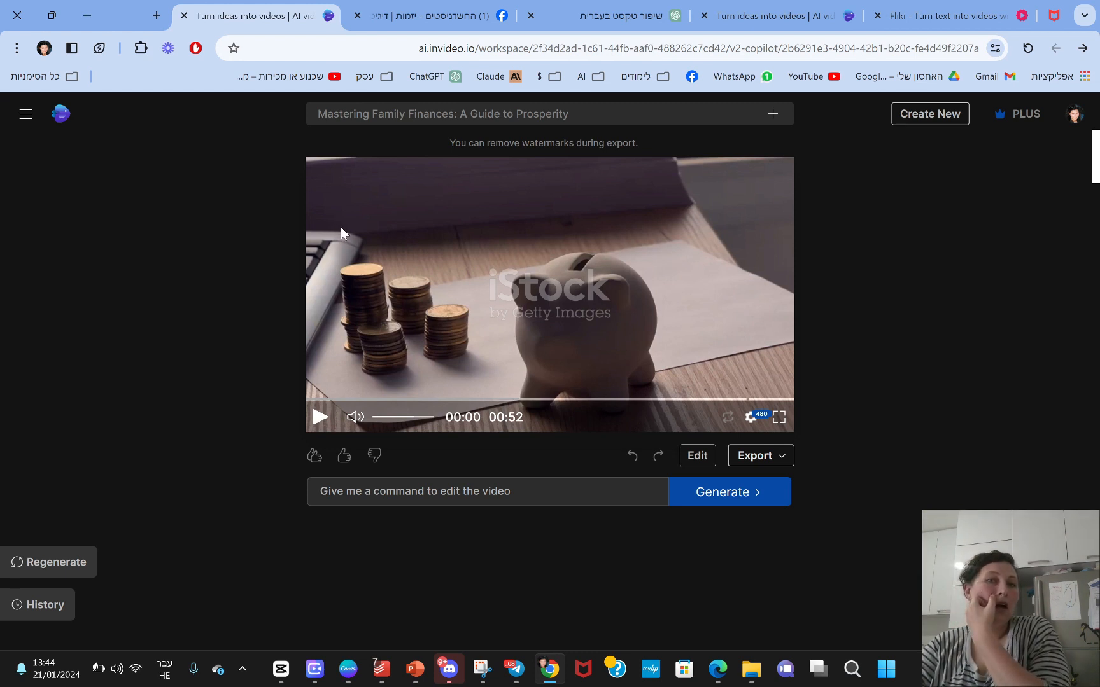
Play the first part of the generated family finances video to review it, and pause it.
click(319, 419)
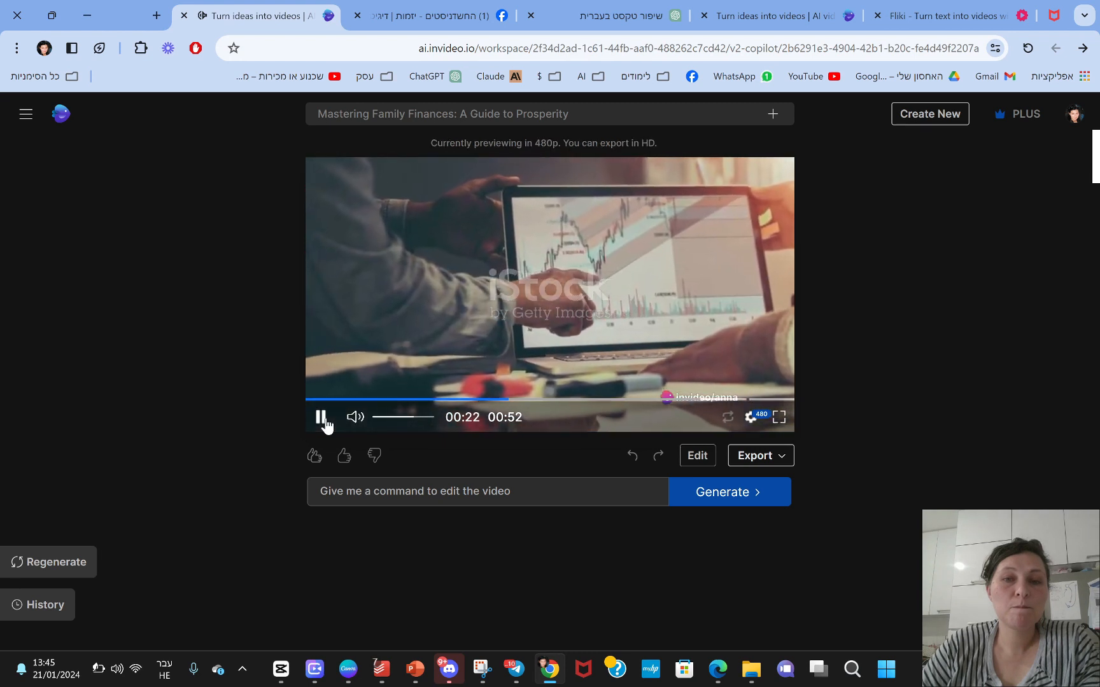
click(321, 418)
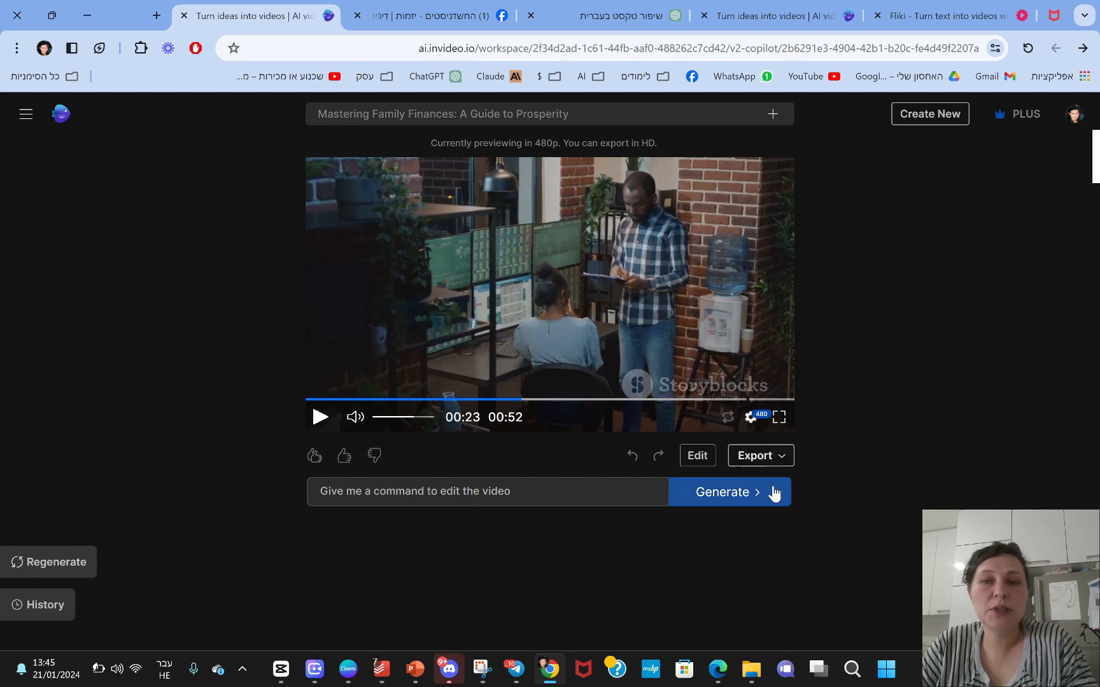
Open the video's media for editing and inspect the duration and center point settings of the clip with the couple on the sofa.
click(698, 456)
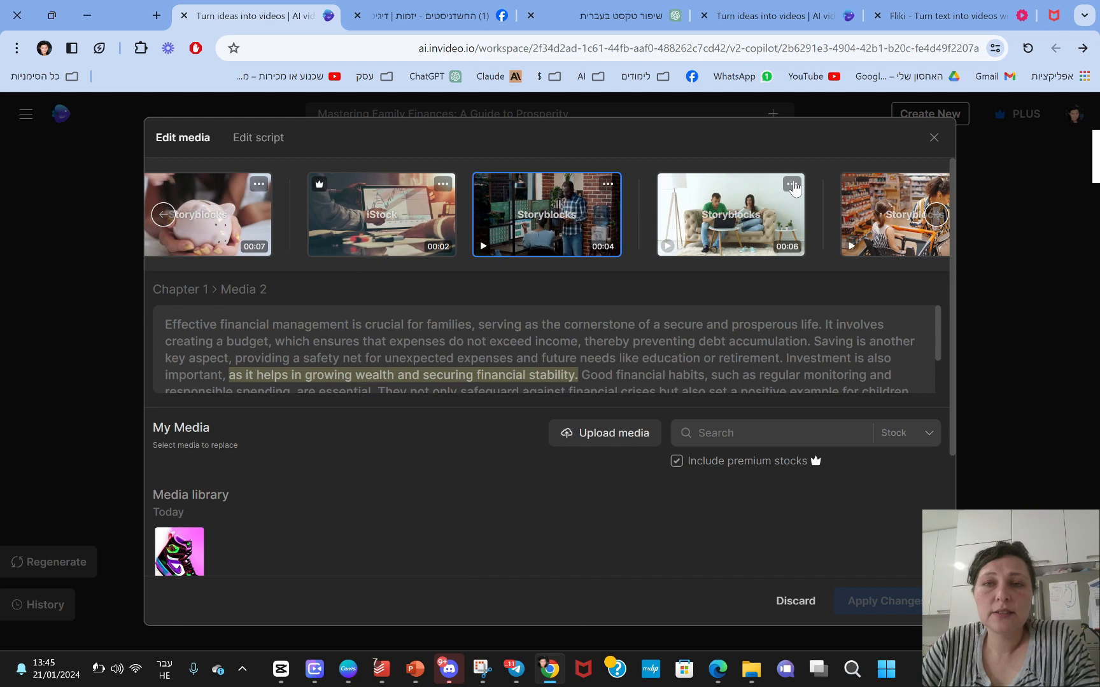
click(792, 185)
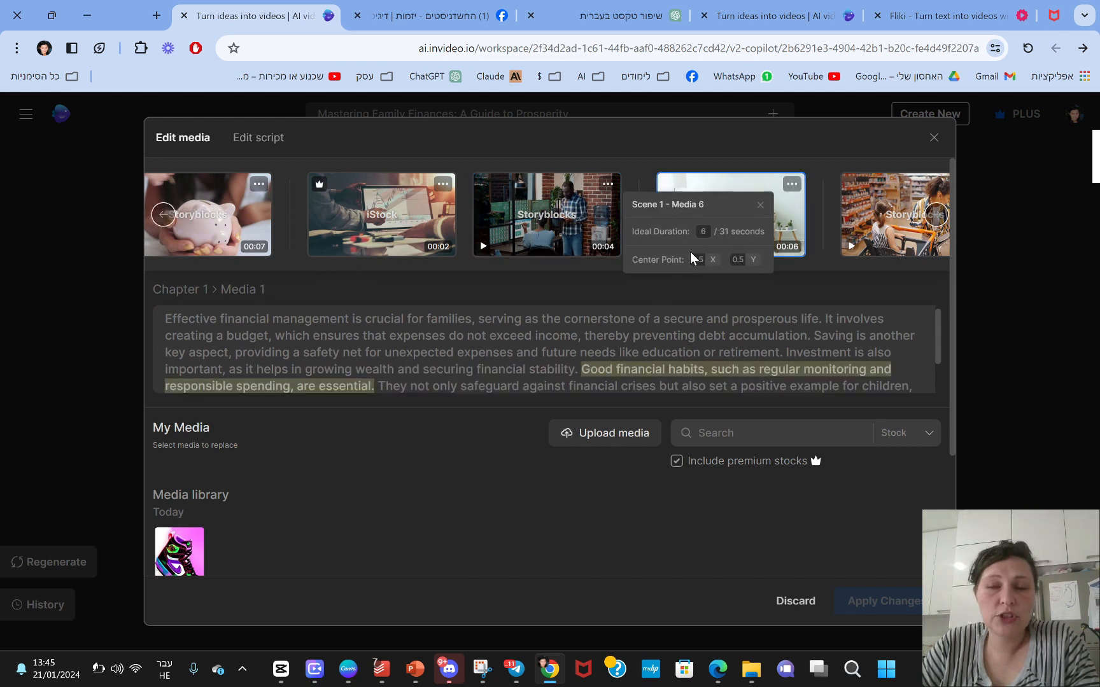
click(758, 208)
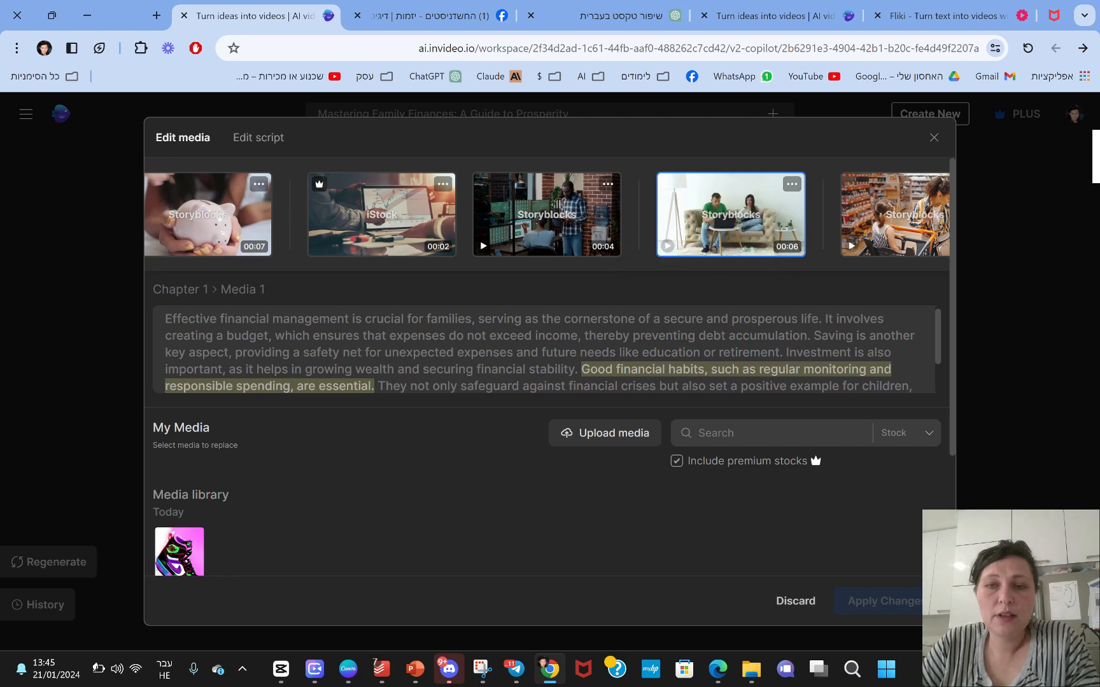
Review the chapter's script sentences from beginning to end in the script editor, and close the editor without making changes.
click(253, 140)
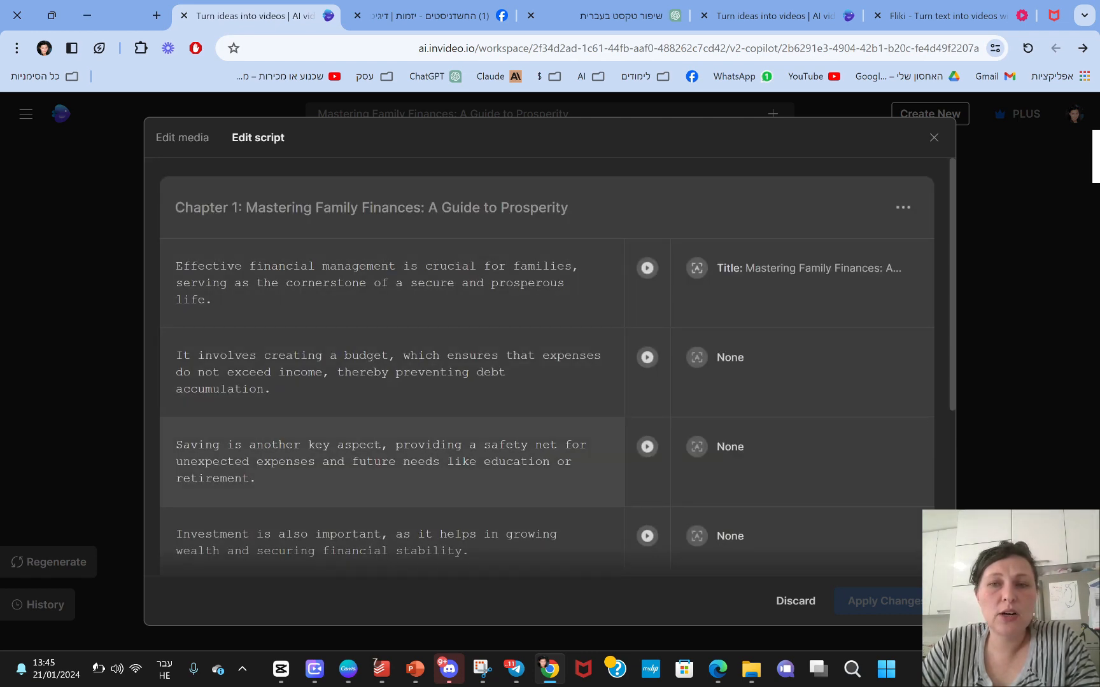
scroll(382, 445, down, 2)
scroll(382, 413, down, 3)
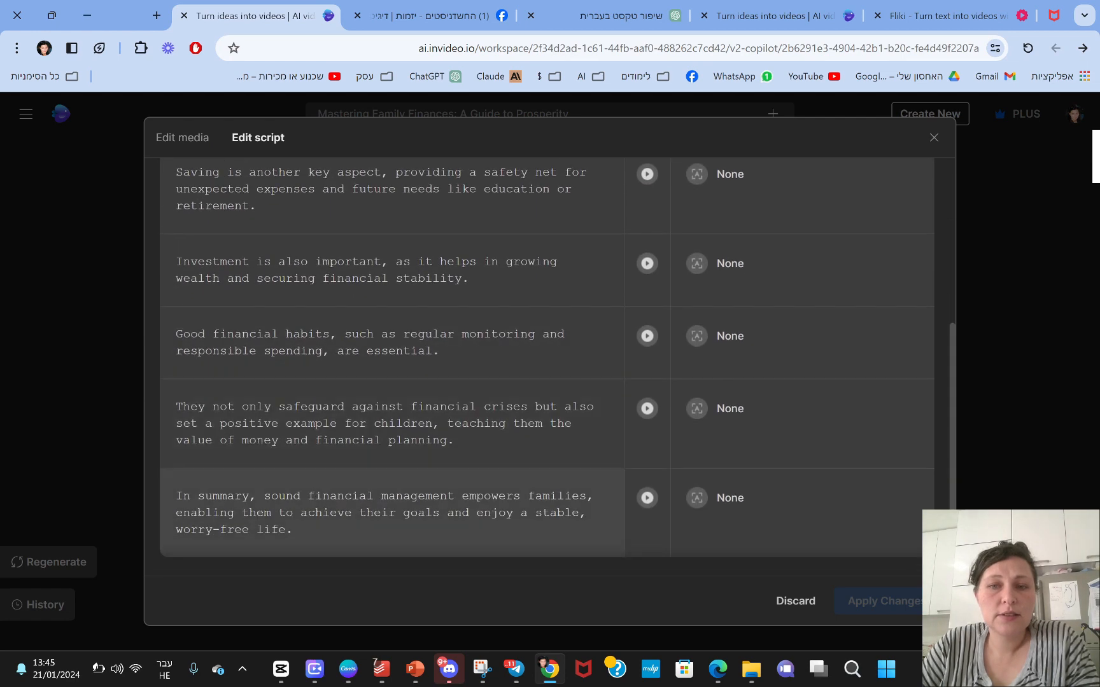
scroll(414, 503, up, 5)
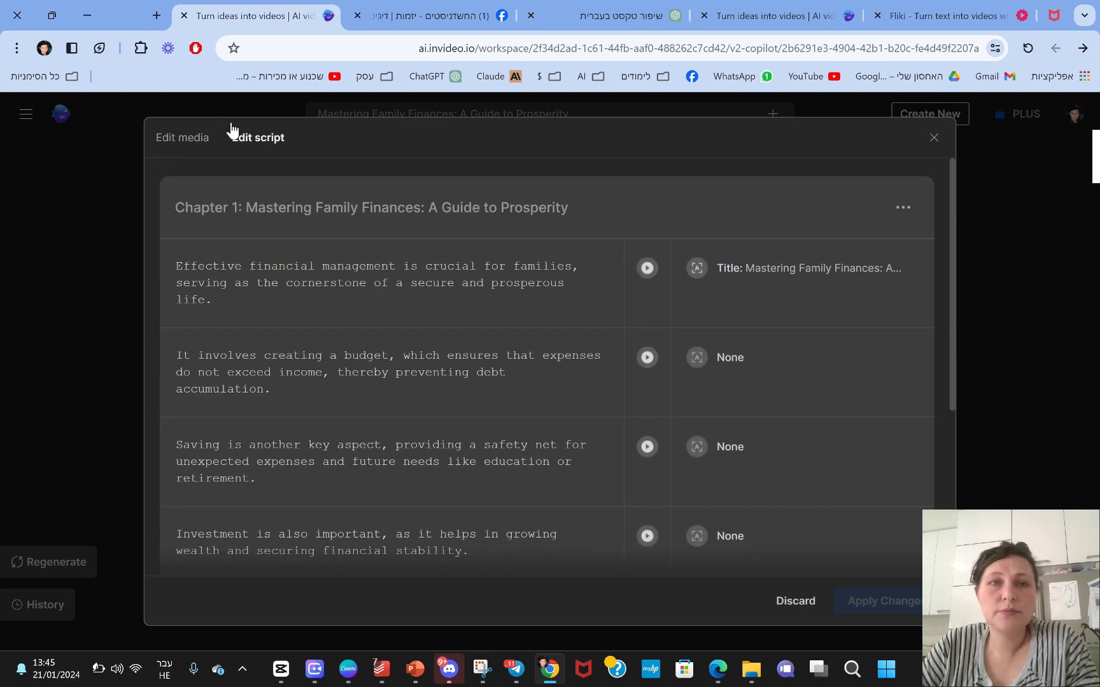
click(934, 138)
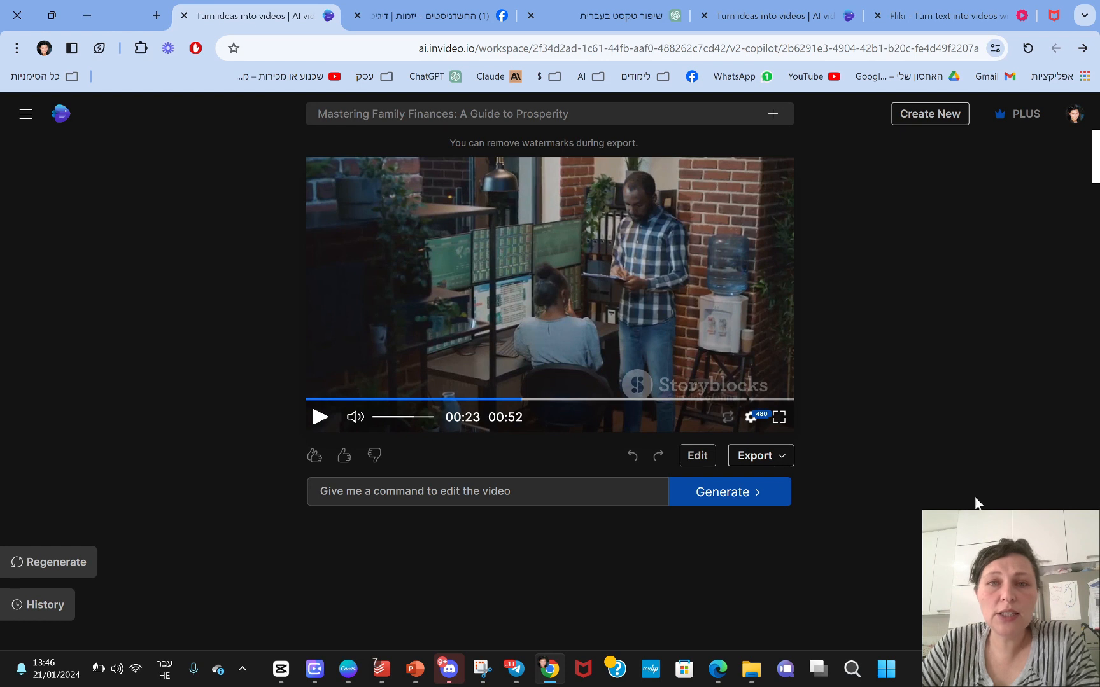